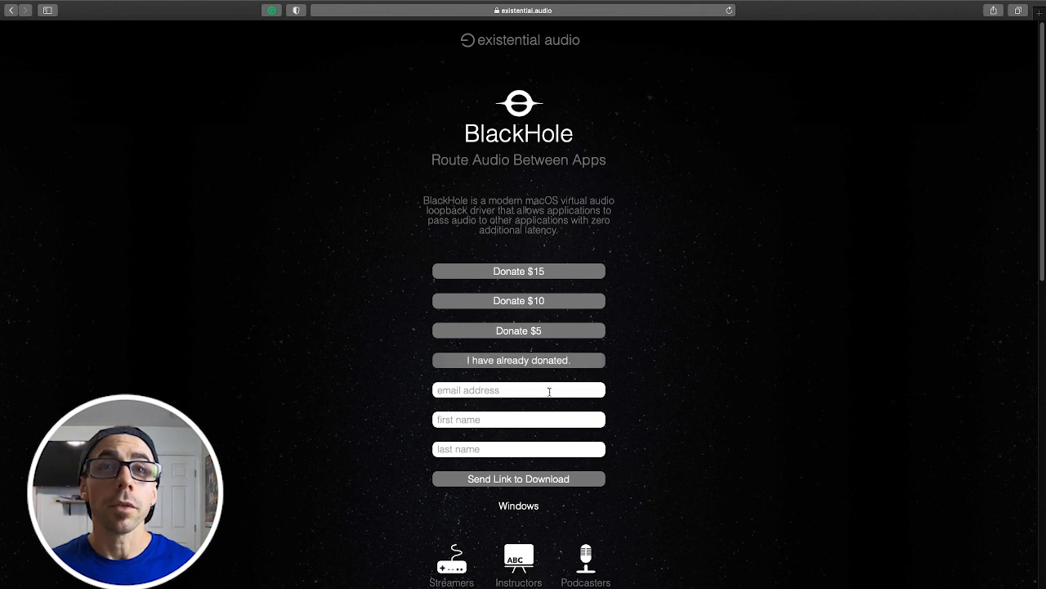
Go through the email address, first name and last name fields of the BlackHole download form without filling them in
left_click(472, 389)
left_click(474, 421)
left_click(480, 449)
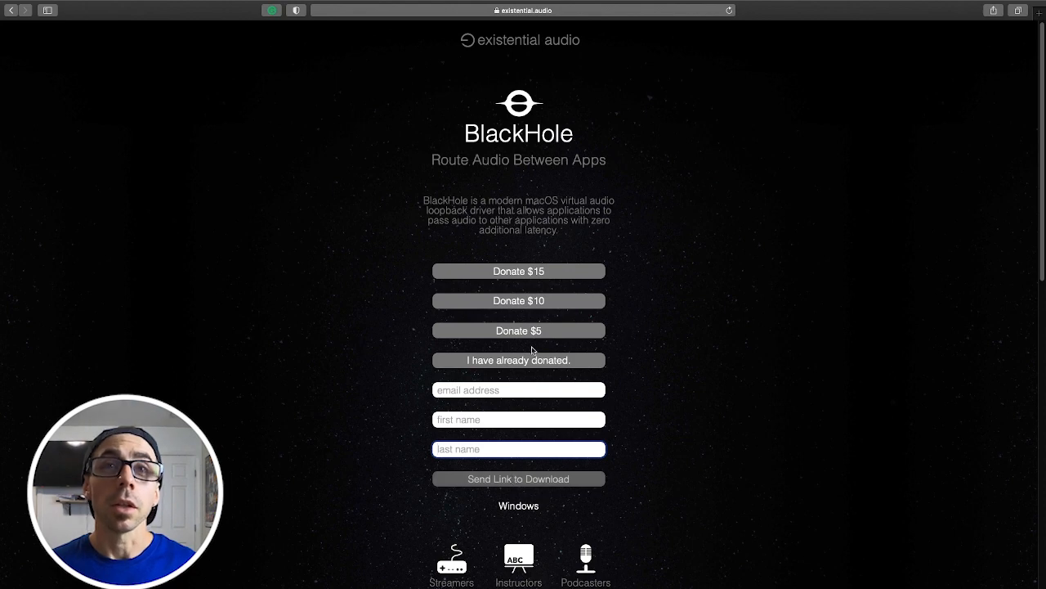
Search the web for "soundflower download" in a new browser tab and open the Softonic download page for Mac
left_click(1039, 13)
type("so")
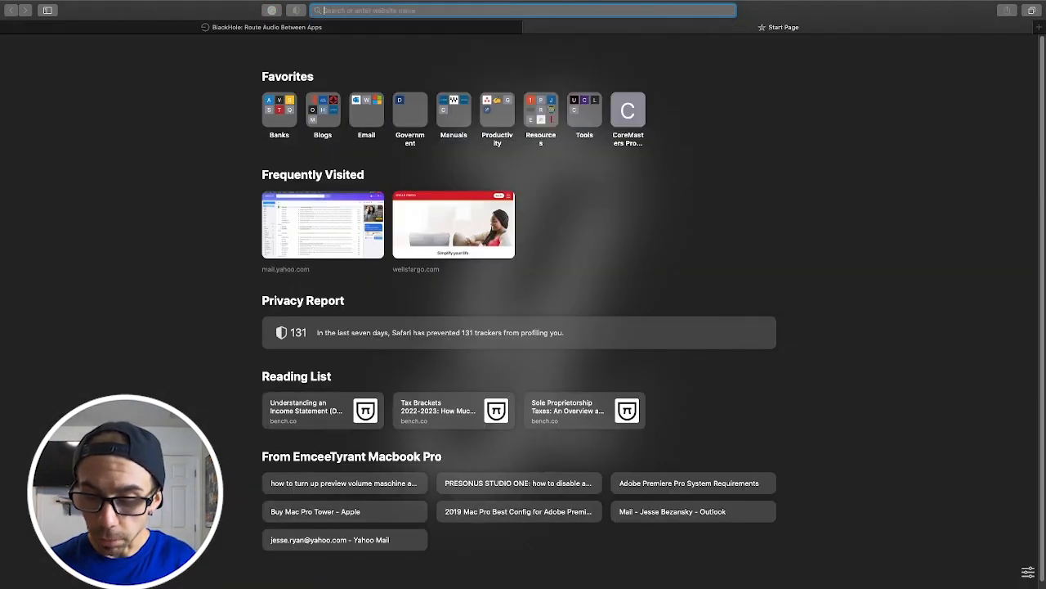
type("undflower download")
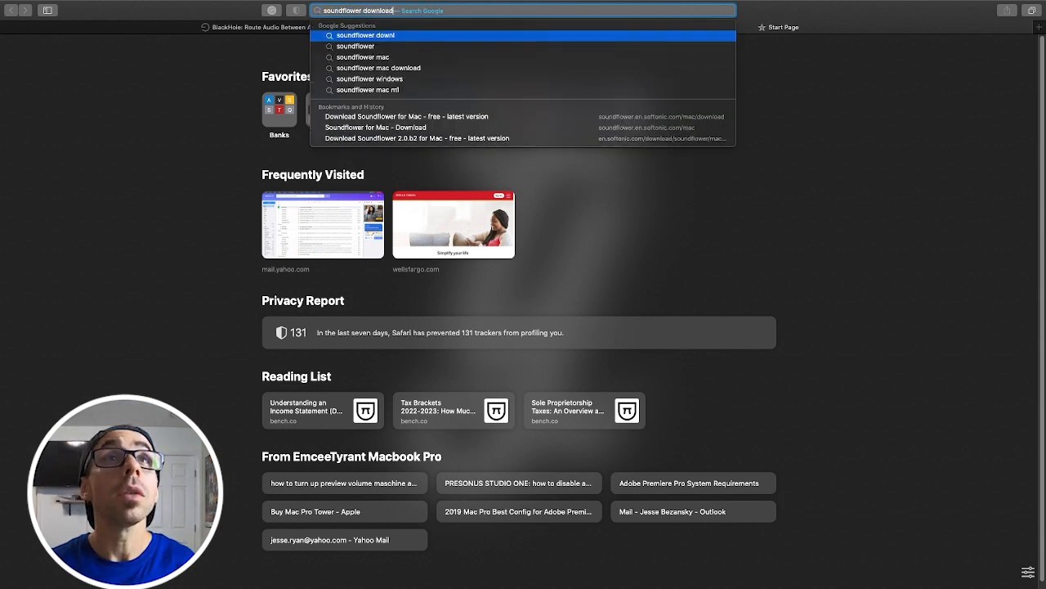
key("Return")
left_click(219, 176)
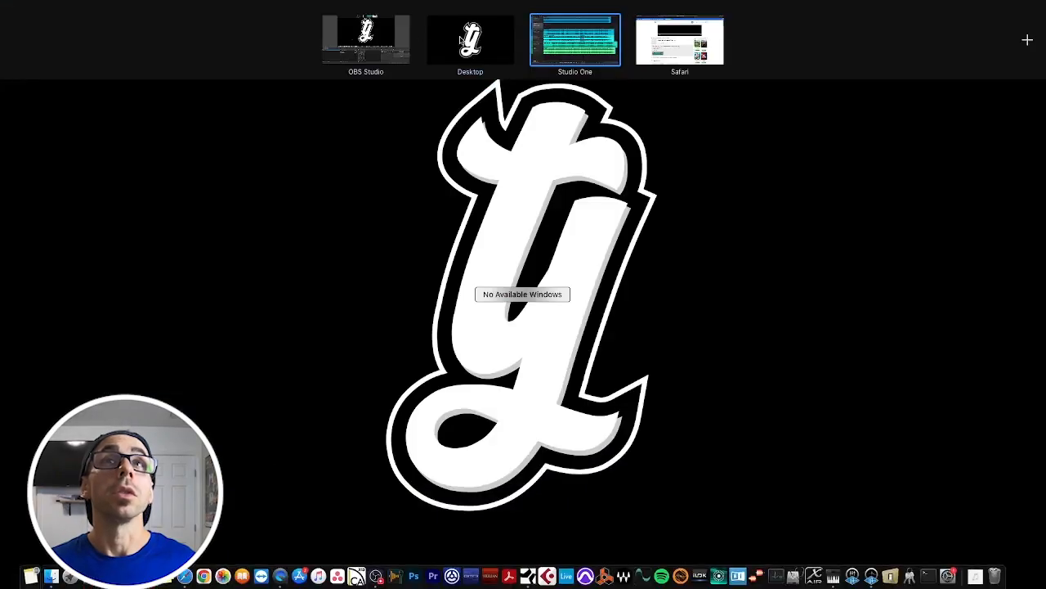
Switch to the empty desktop space and launch Audio MIDI Setup by searching the Mac for "audio"
left_click(461, 39)
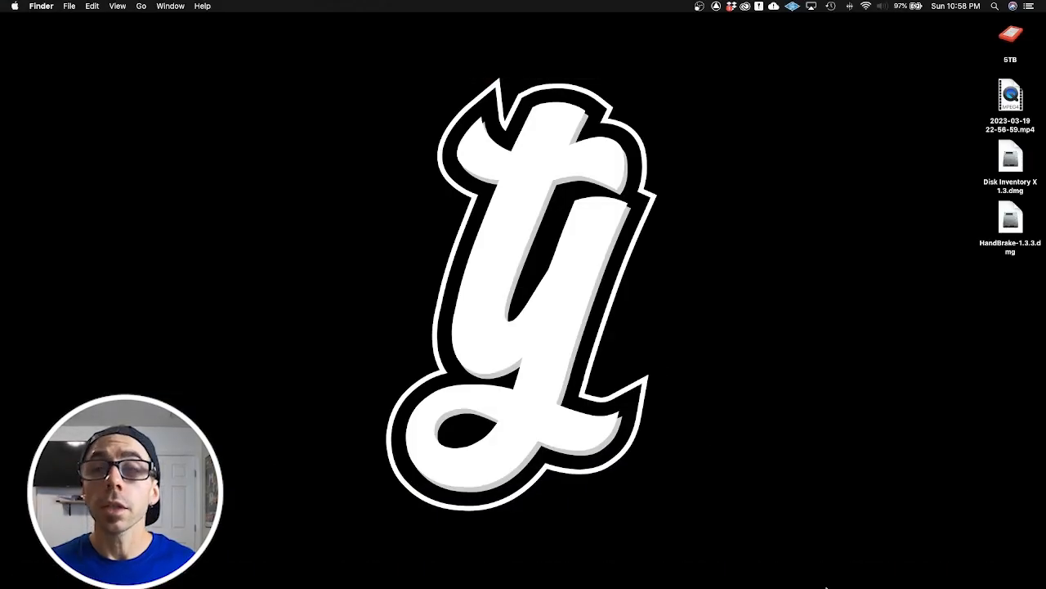
left_click(996, 10)
type("audio")
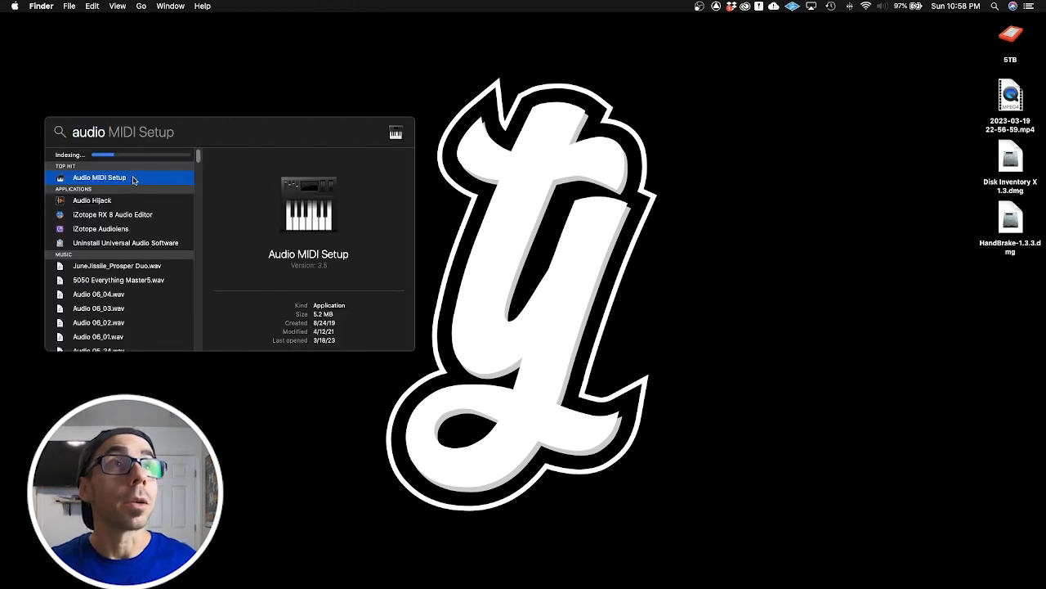
key("Return")
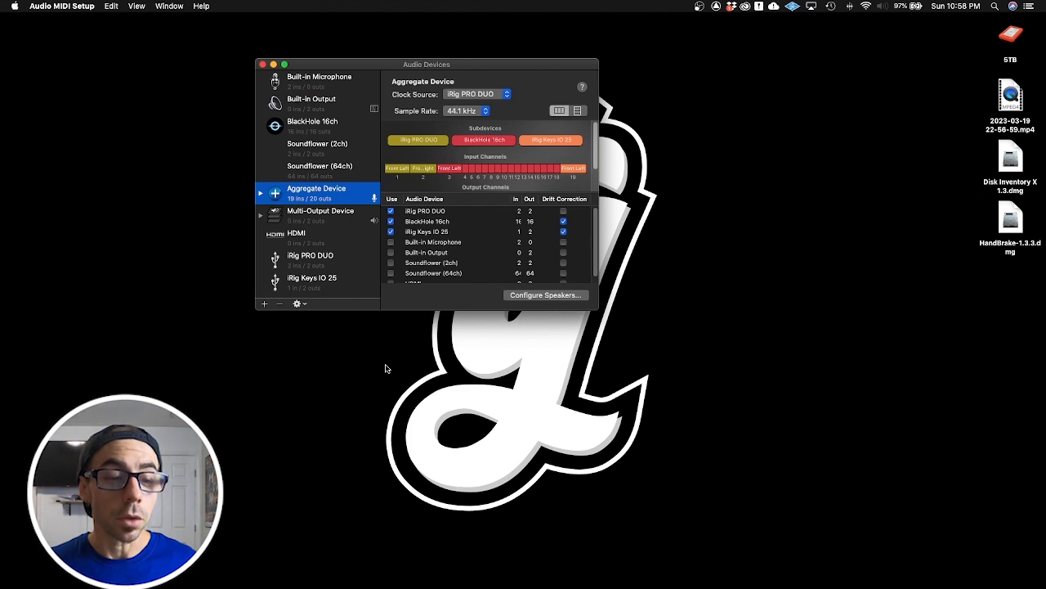
Look at the options for creating a new audio device and display the existing Multi-Output Device's configuration
left_click(264, 303)
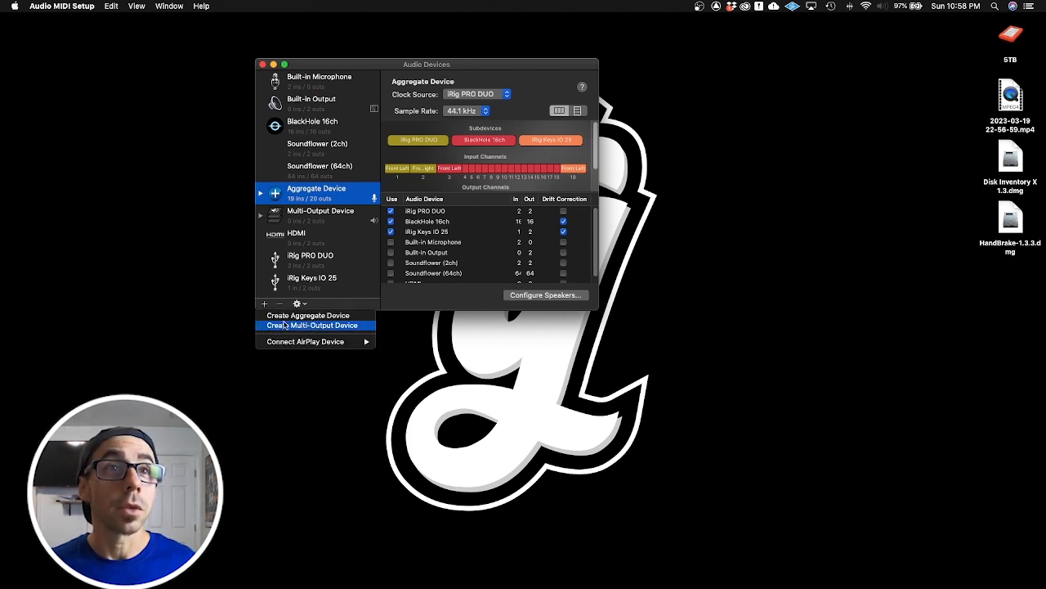
left_click(301, 224)
left_click(300, 219)
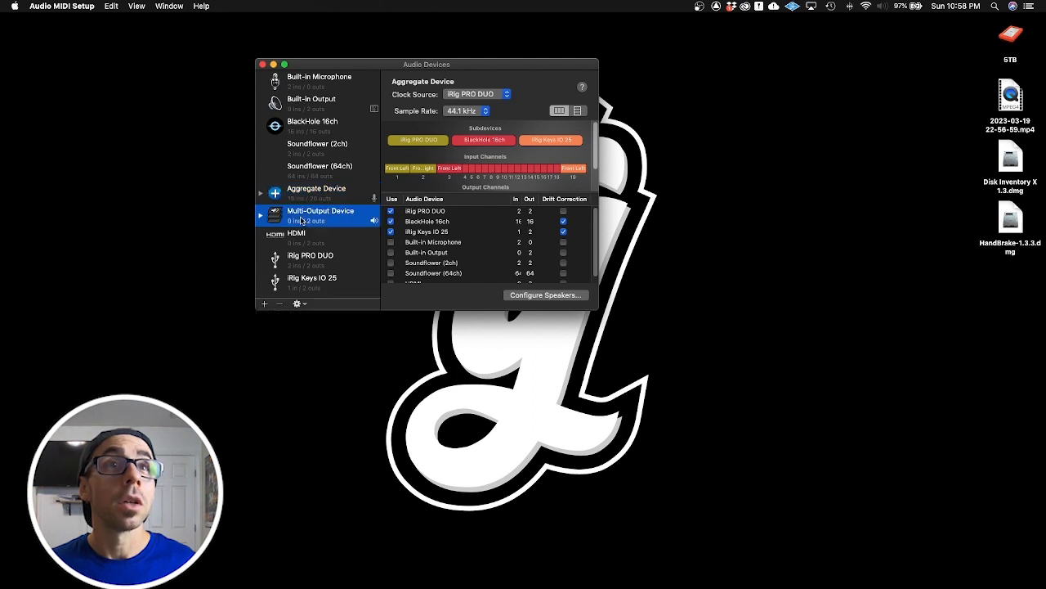
left_click(261, 217)
left_click(261, 218)
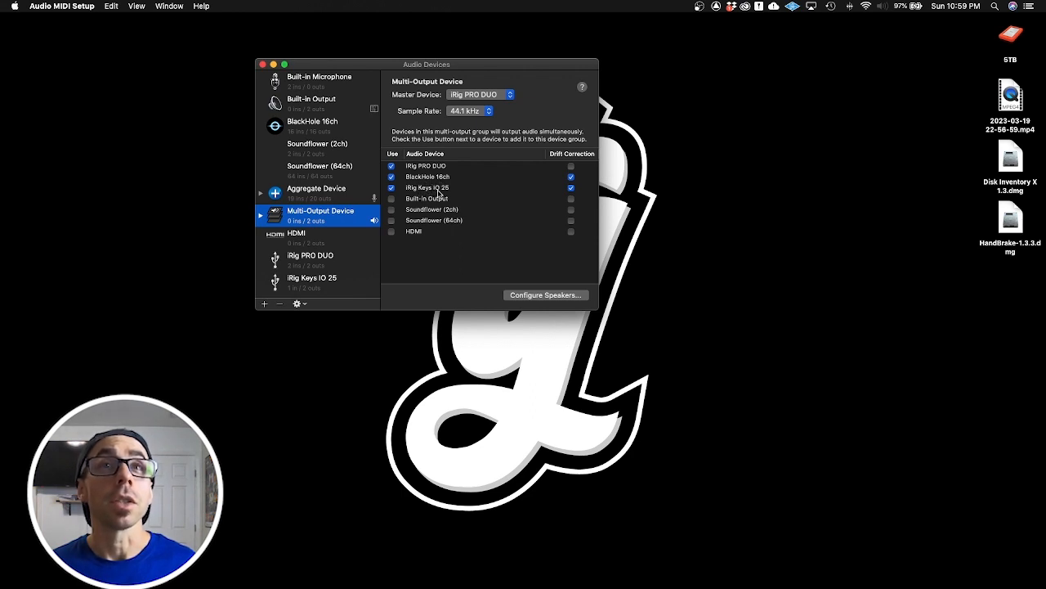
Revisit the device creation options and compare the subdevices enabled in the Aggregate Device and the Multi-Output Device
left_click(263, 304)
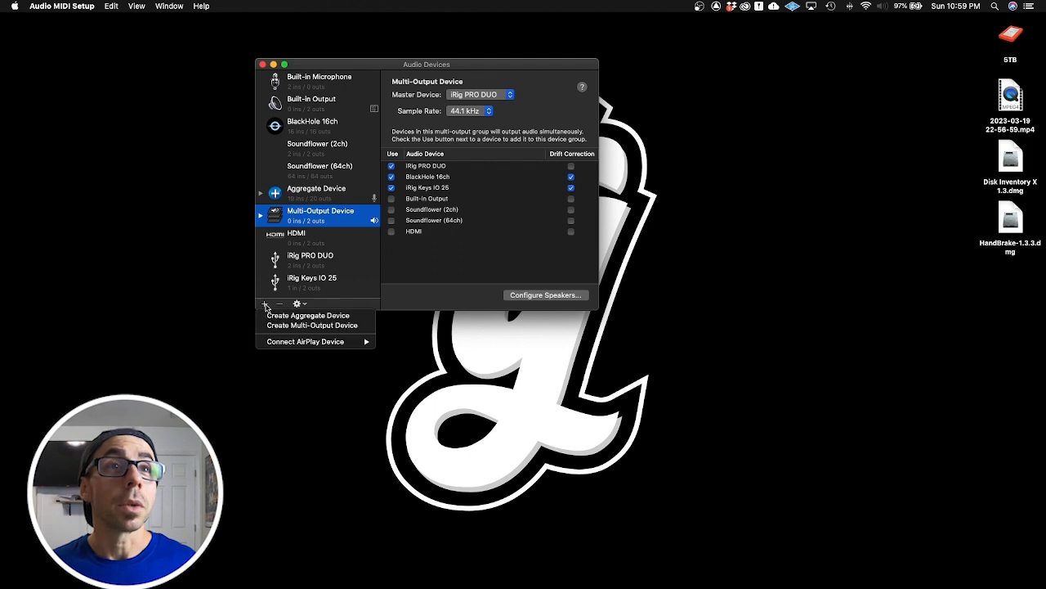
left_click(291, 317)
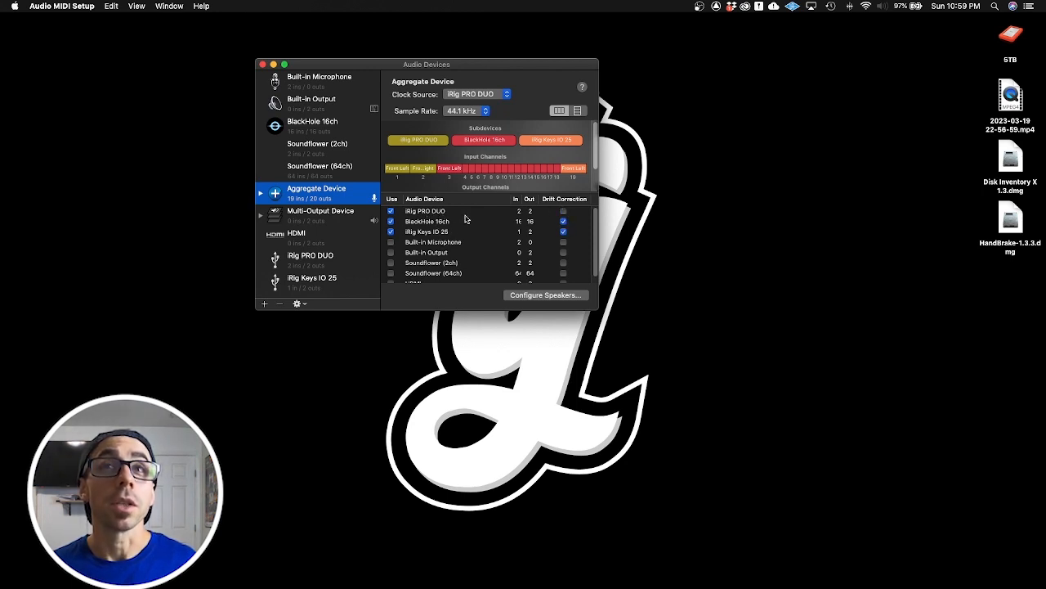
left_click(316, 216)
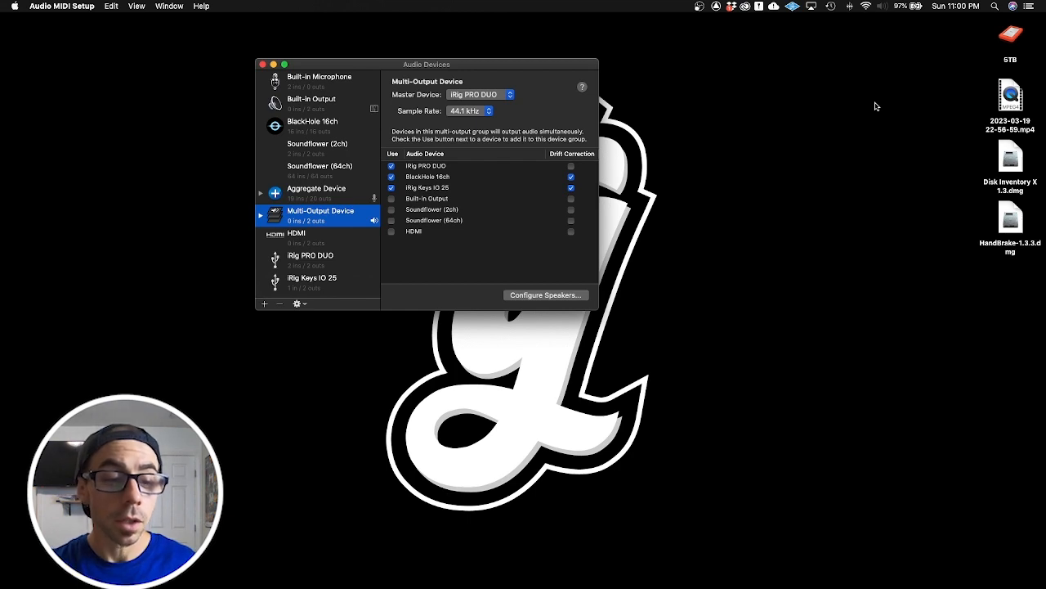
Check the system's sound output device and the playback and recording devices in Studio One's audio preferences, changing nothing, and return to the desktop
left_click(882, 5)
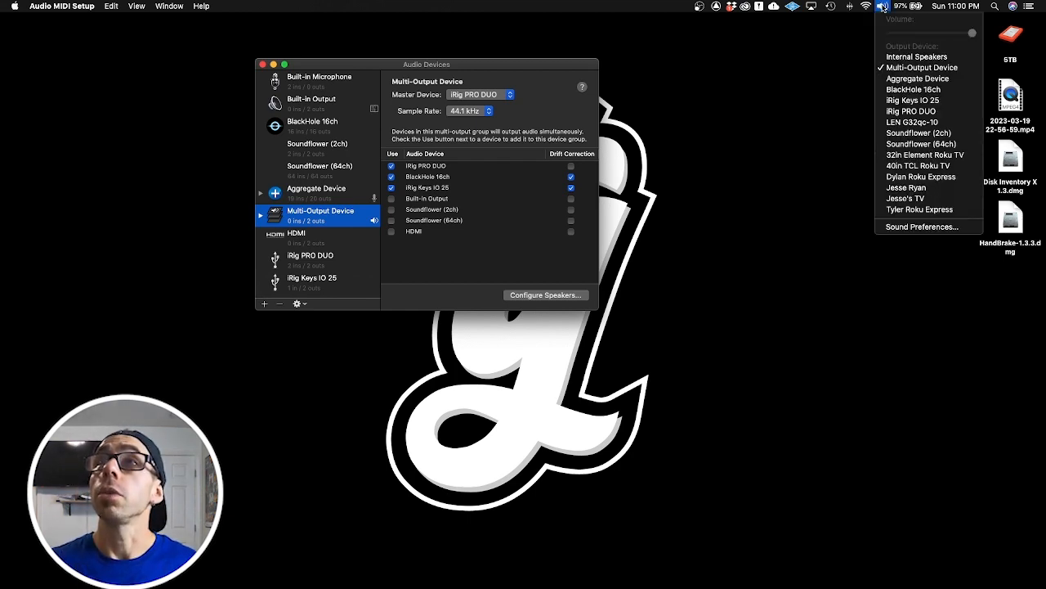
left_click(803, 112)
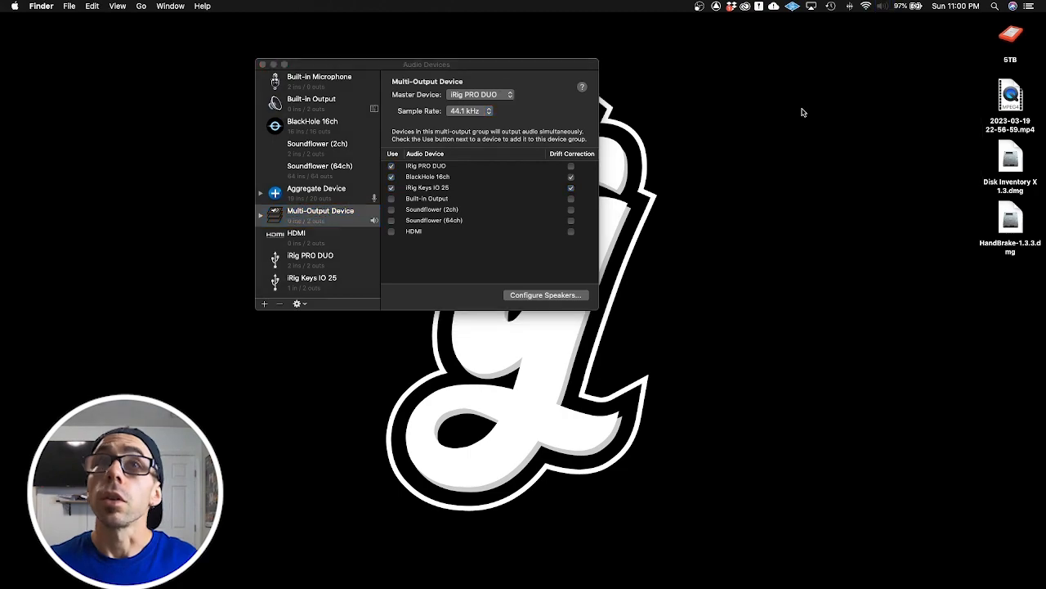
key("ctrl+Right")
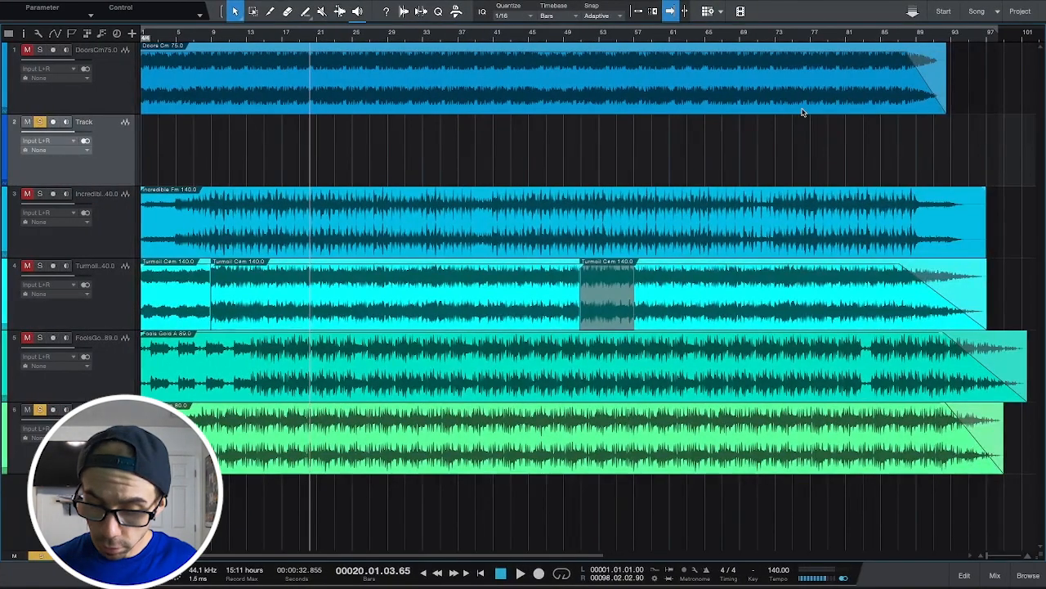
key("super+comma")
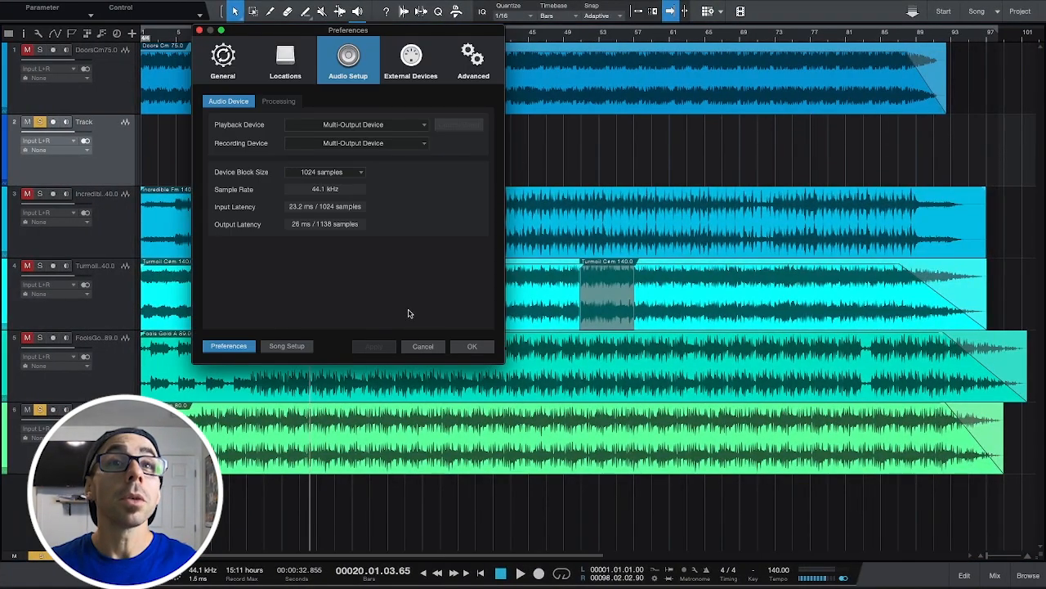
left_click(416, 345)
key("ctrl+Left")
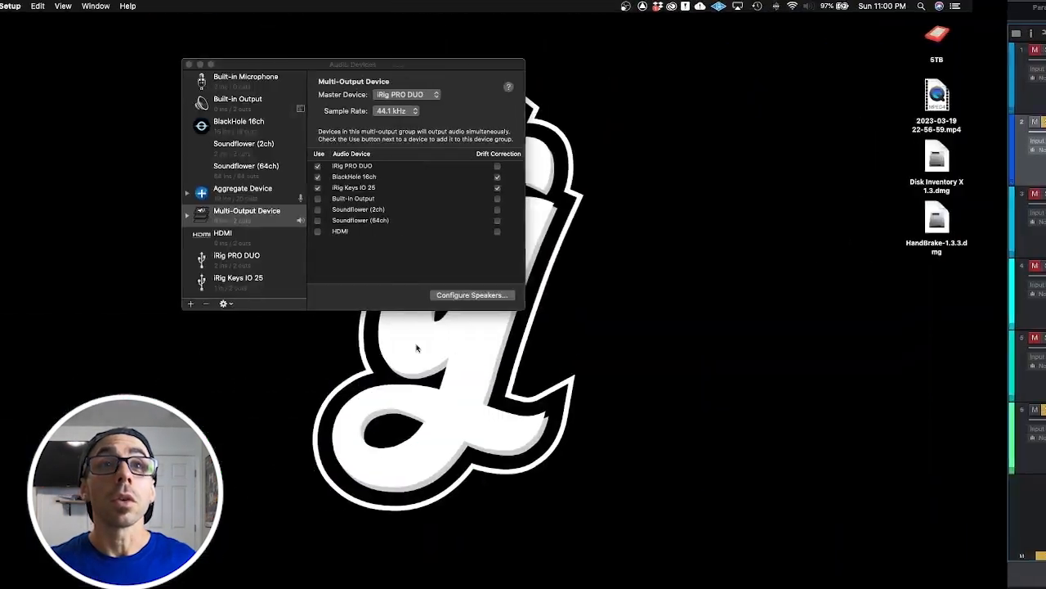
Switch to QuickTime Player, bring up the new screen recording controls and view the recording options
left_click(279, 576)
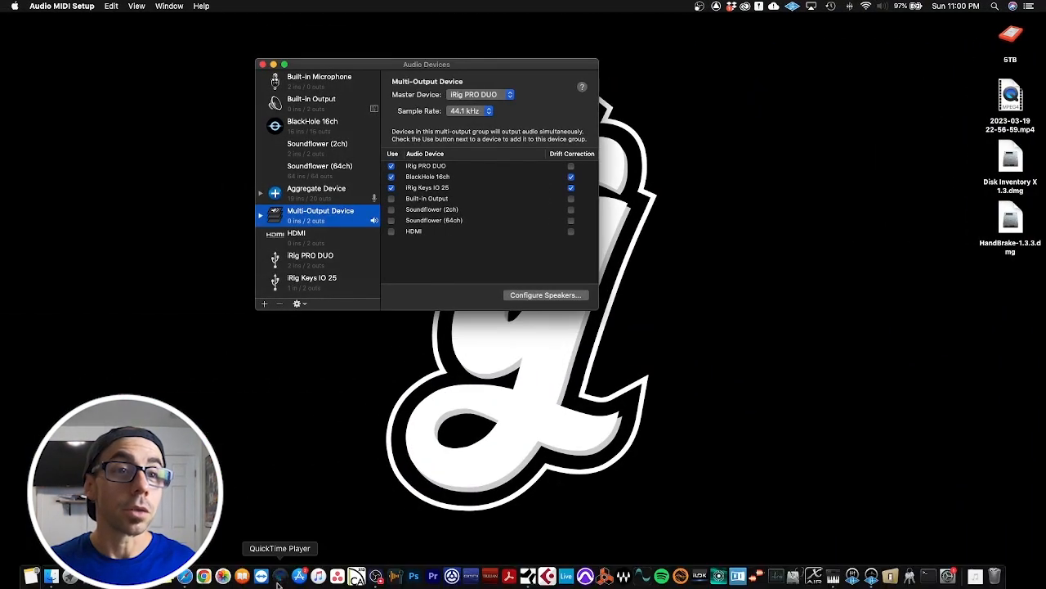
key("Escape")
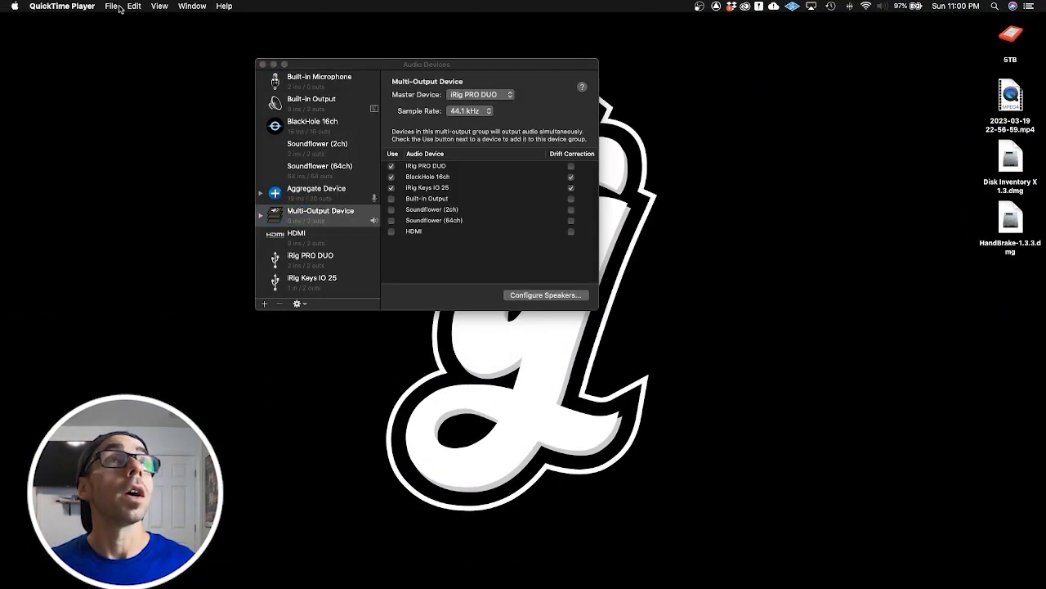
left_click(111, 7)
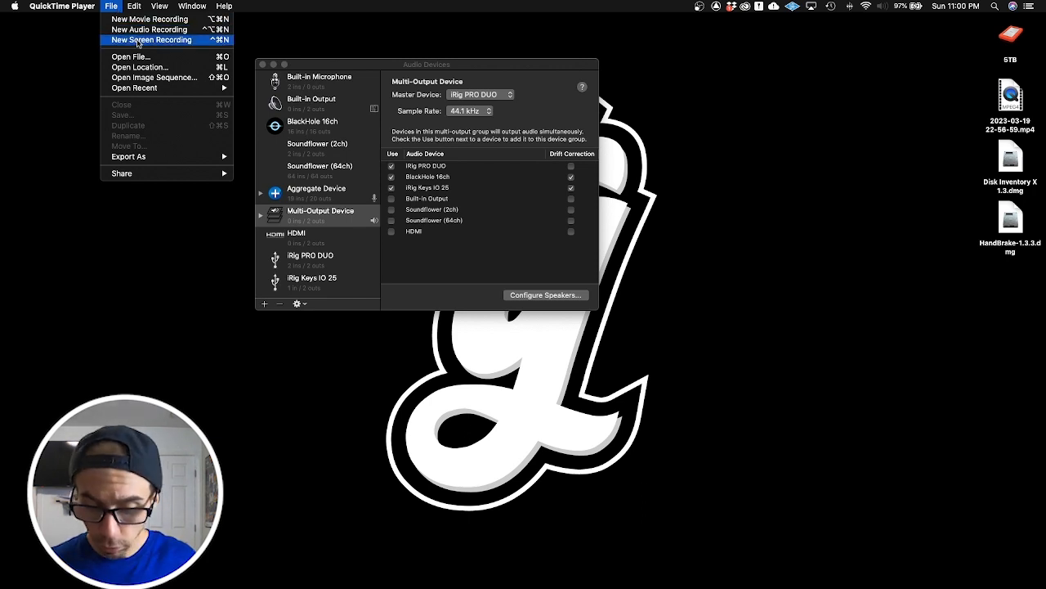
left_click(137, 40)
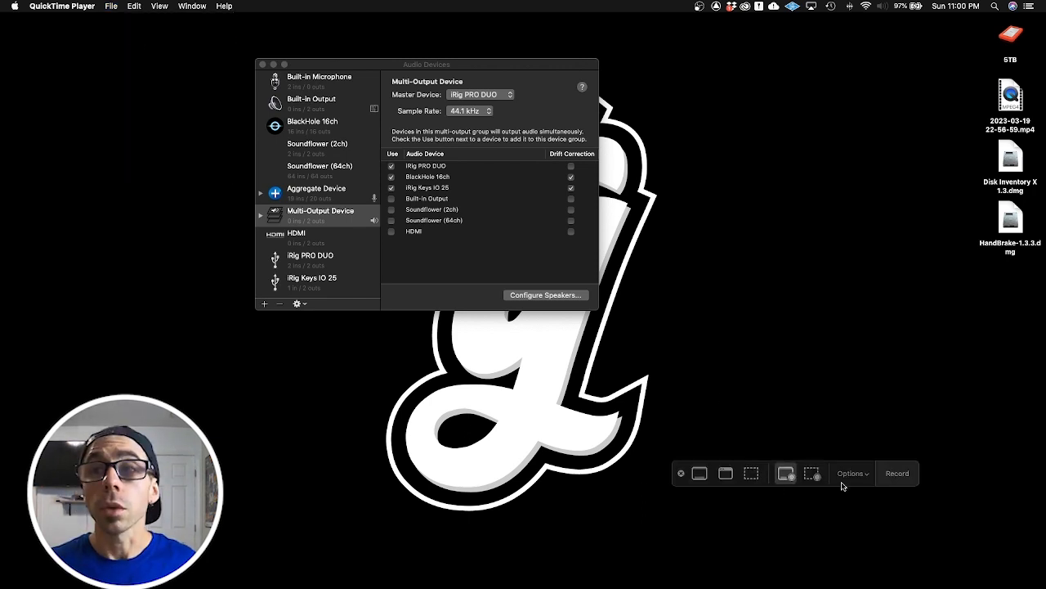
left_click(853, 474)
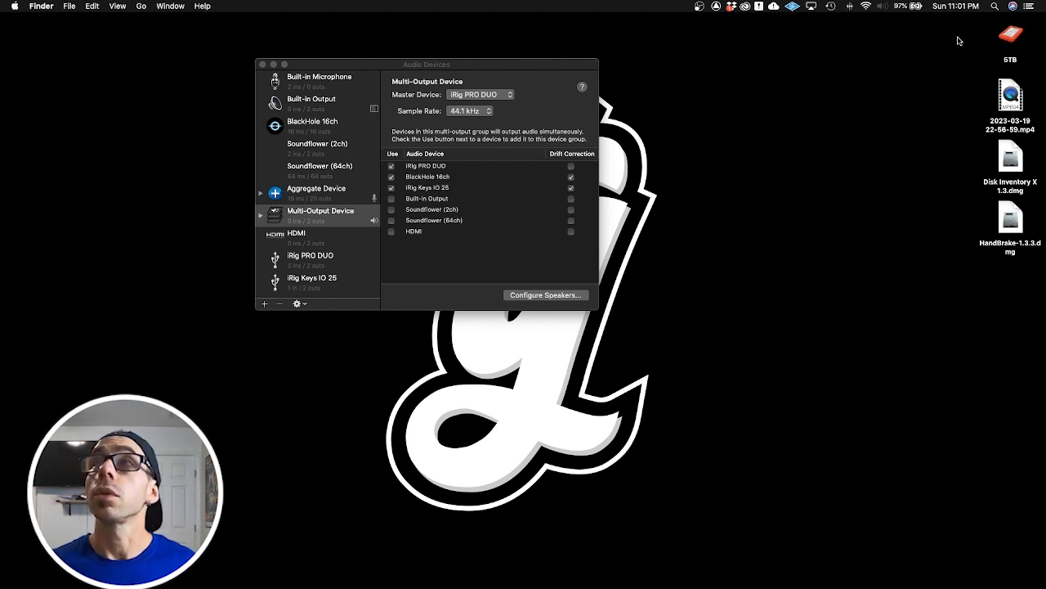
Search the Mac for "sound", open the Sound preferences and select Multi-Output Device for sound output
left_click(995, 10)
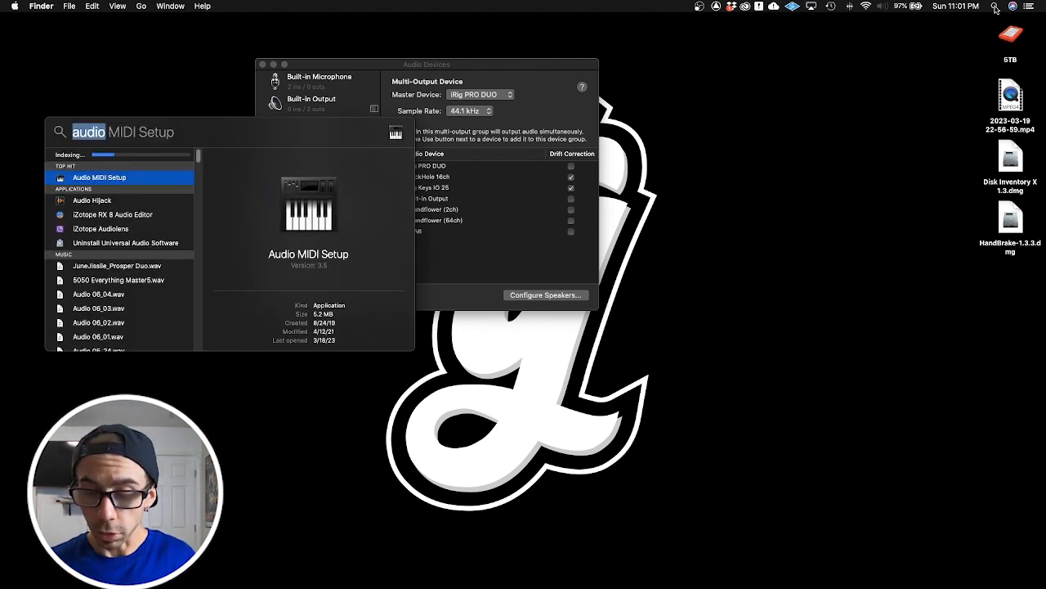
type("sound")
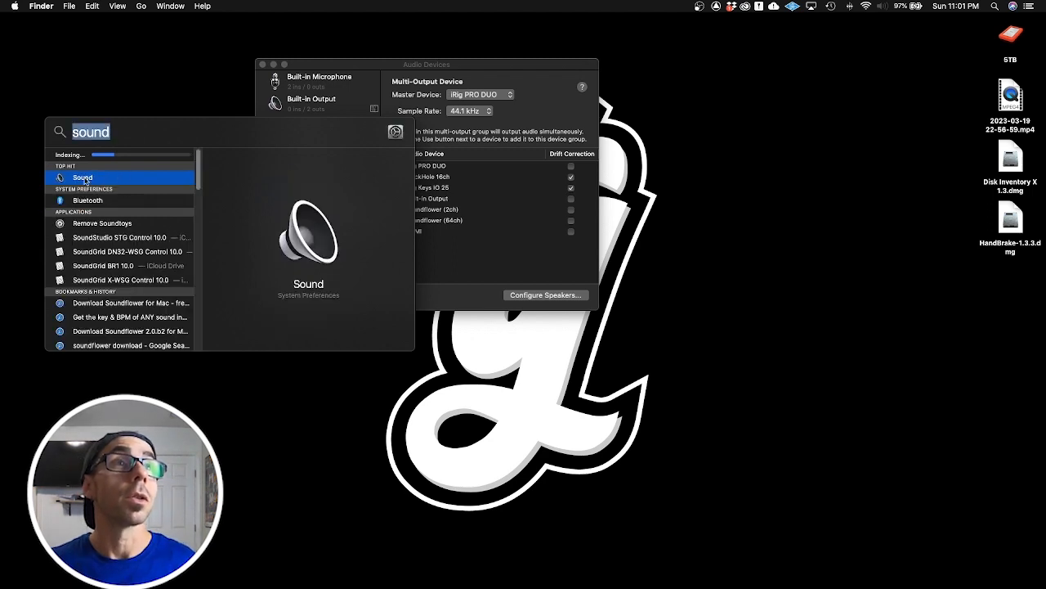
left_click(84, 178)
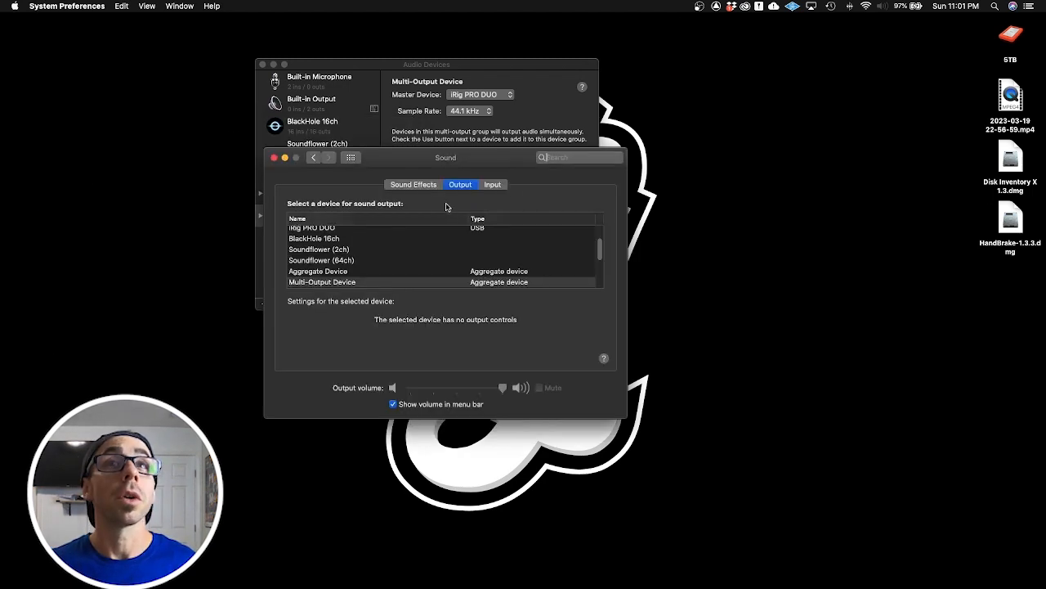
left_click(344, 282)
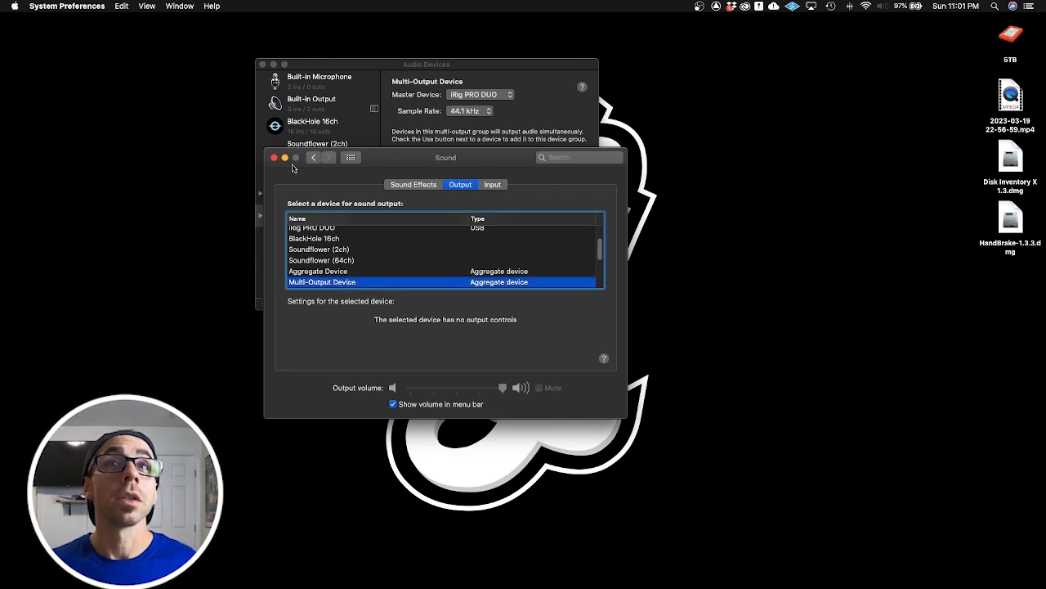
Choose Multi-Output Device as the output in the system volume control and close the Sound preferences
left_click(888, 7)
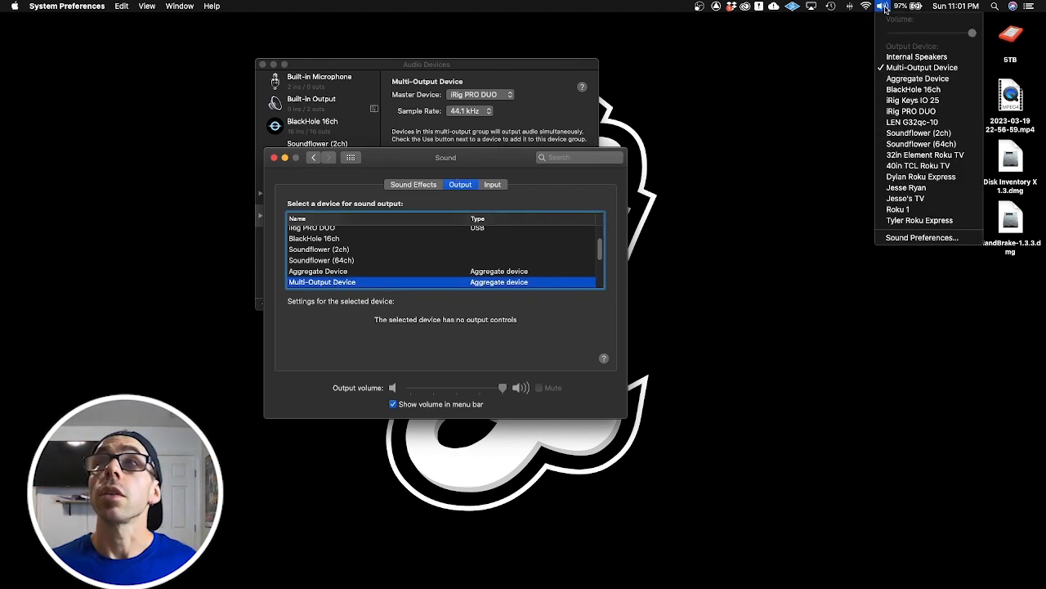
left_click(902, 72)
left_click(273, 157)
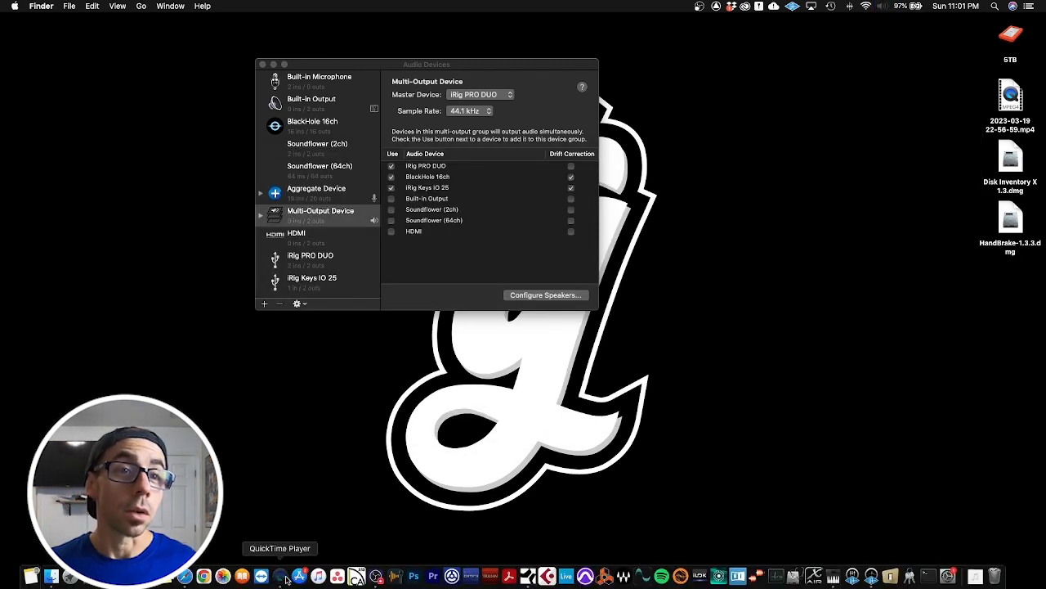
Start a QuickTime Player screen recording of the entire screen with Aggregate Device as the microphone
left_click(283, 577)
left_click(112, 6)
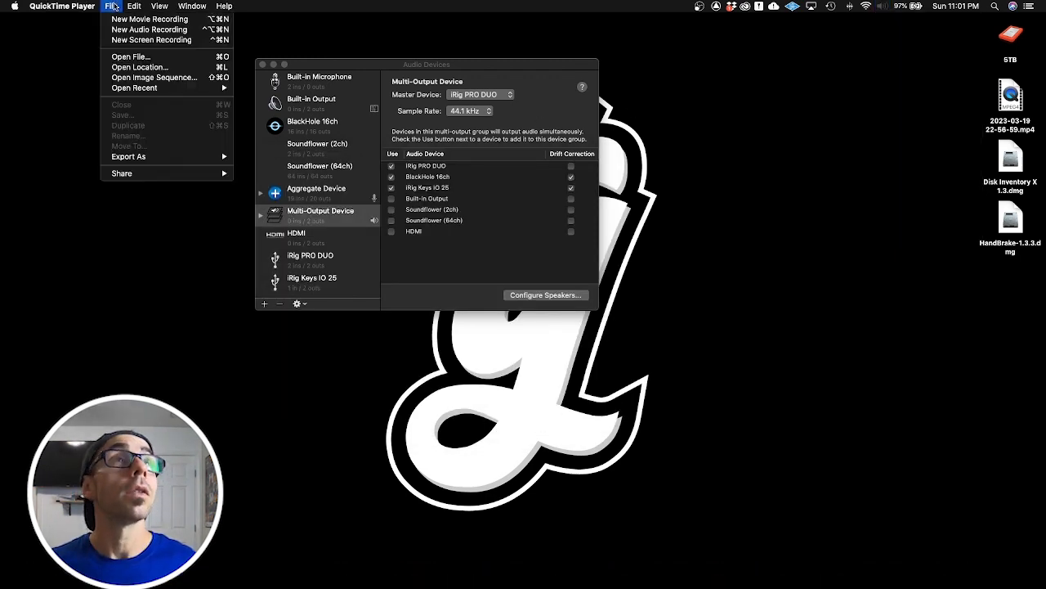
left_click(144, 43)
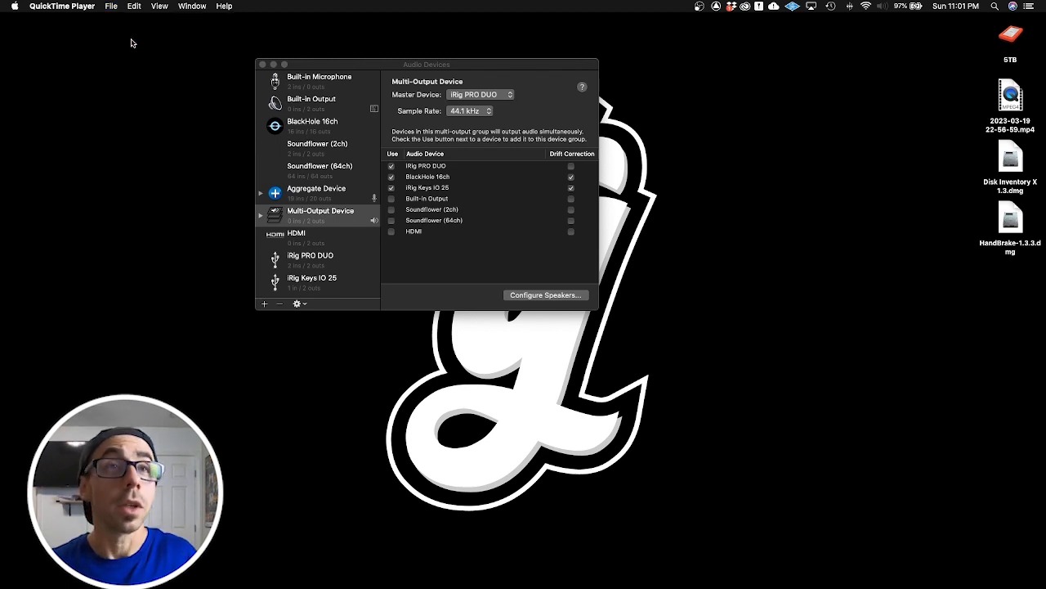
left_click(853, 473)
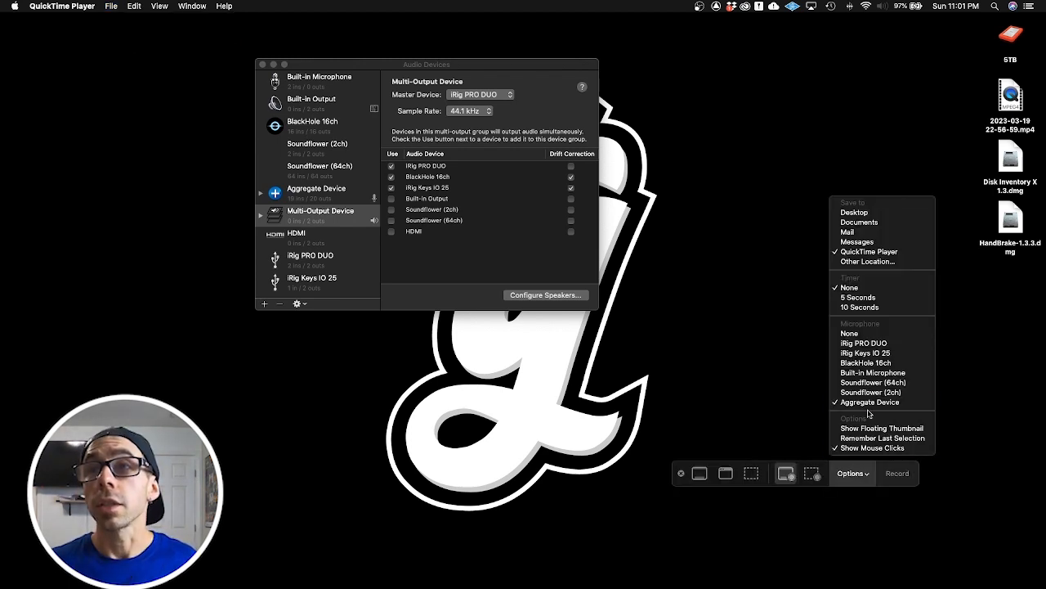
left_click(853, 477)
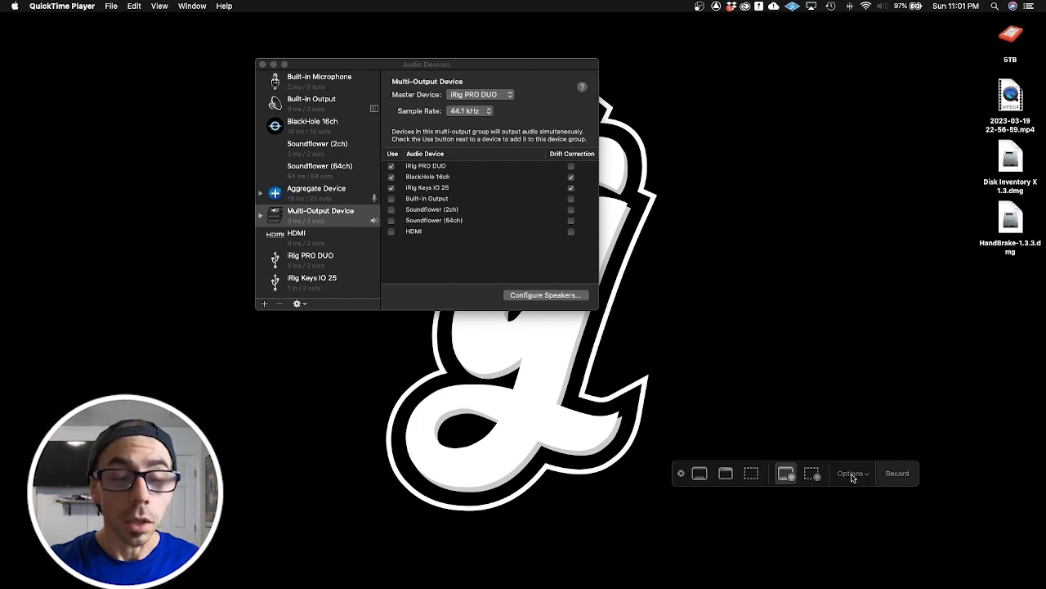
left_click(898, 474)
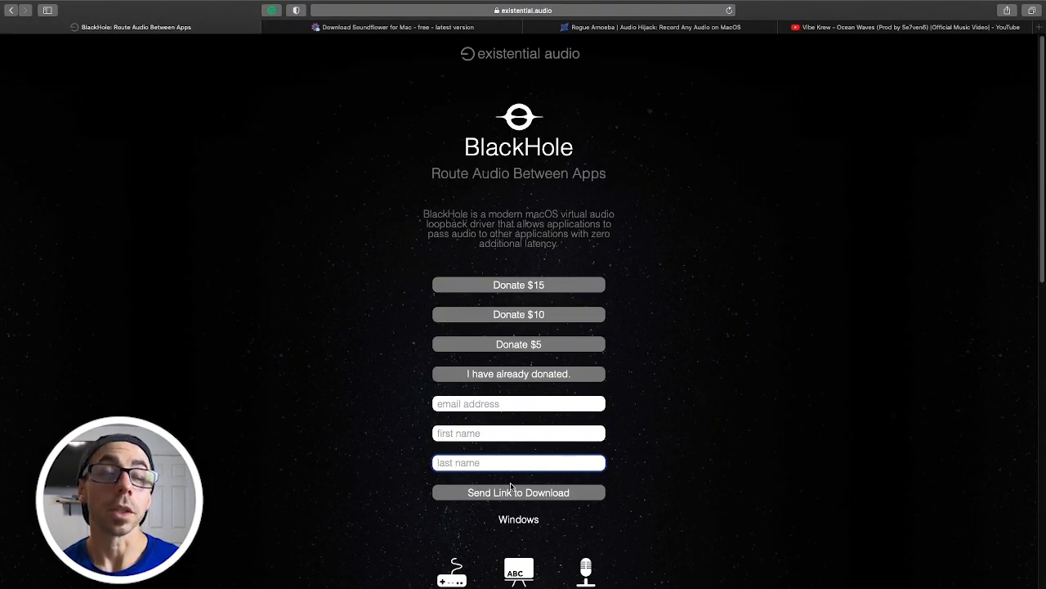
Return to the Soundflower for Mac download page in the browser
left_click(386, 30)
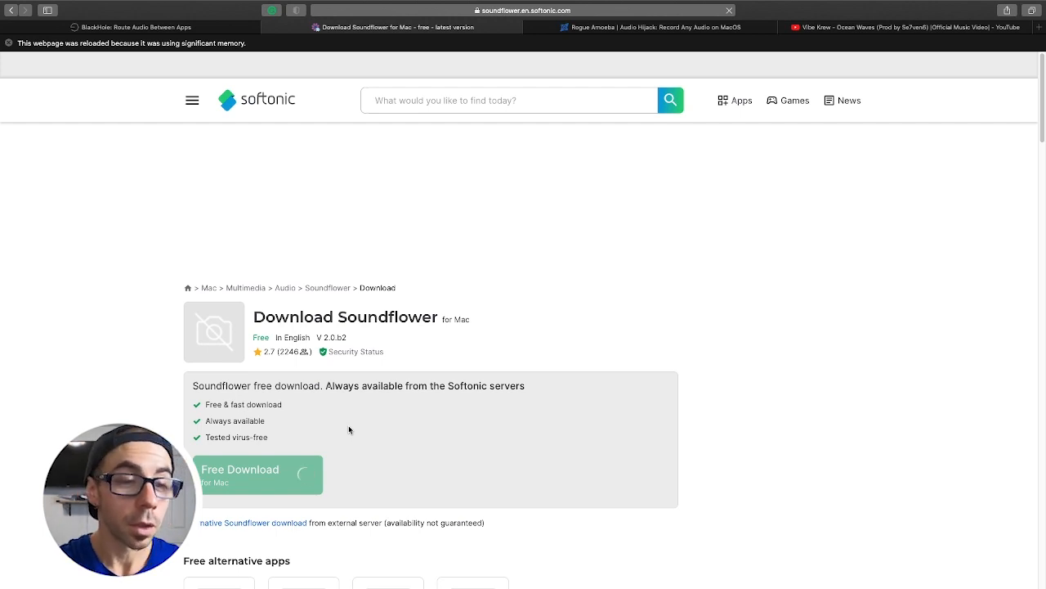
Show the Rogue Amoeba Audio Hijack page in the browser
left_click(637, 28)
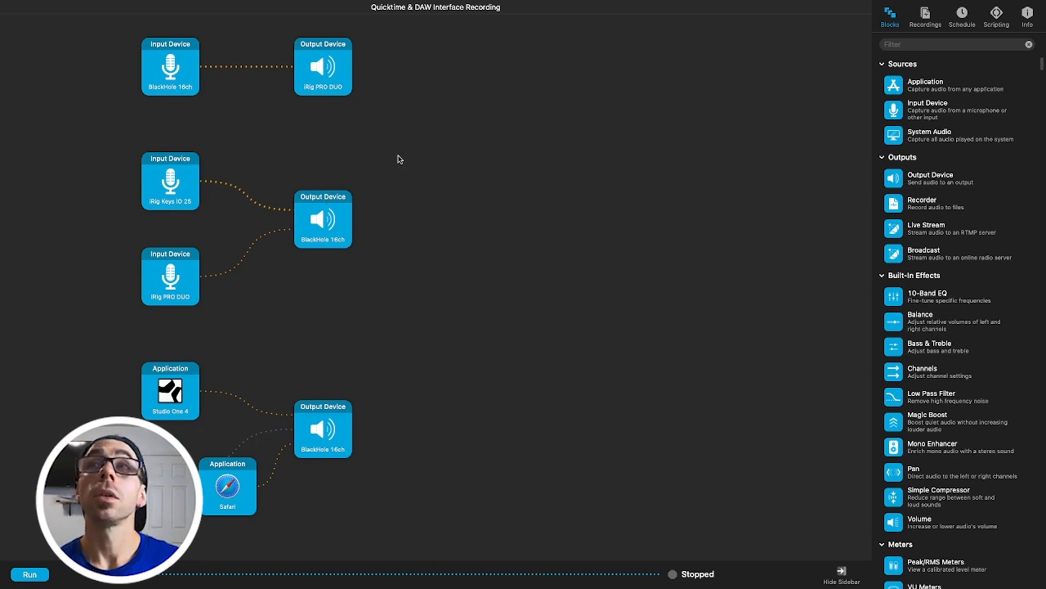
Switch to the Audio Hijack session list and create a new session from the Blank template
mouse_move(161, 3)
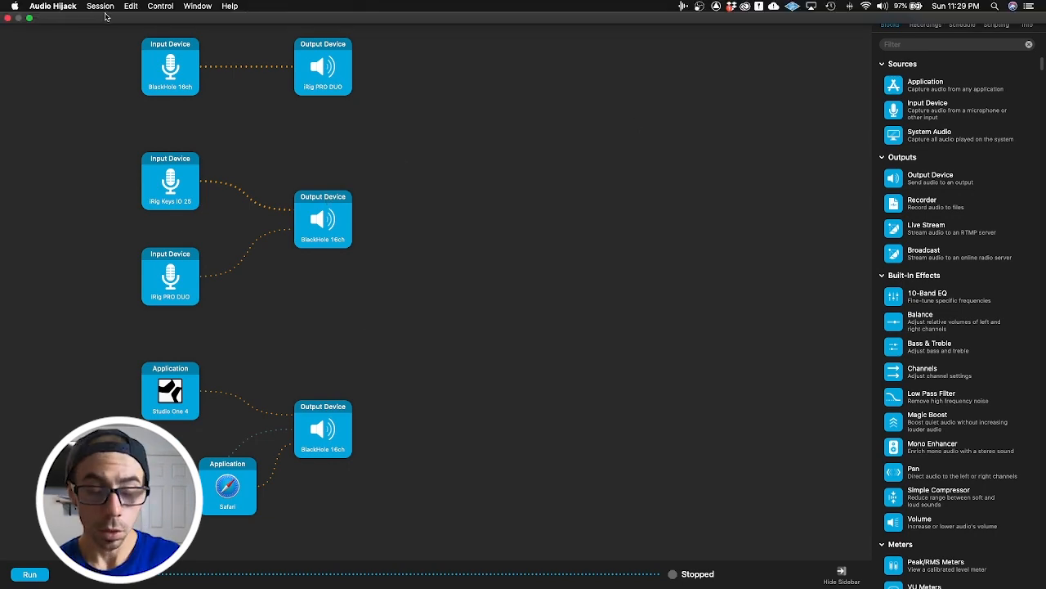
key("ctrl+Left")
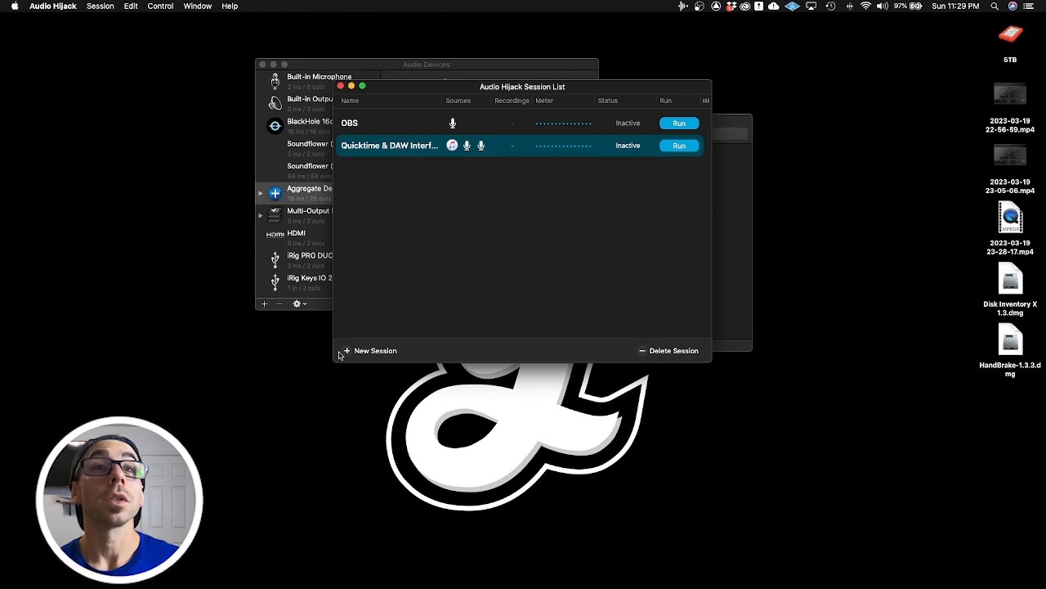
left_click(342, 353)
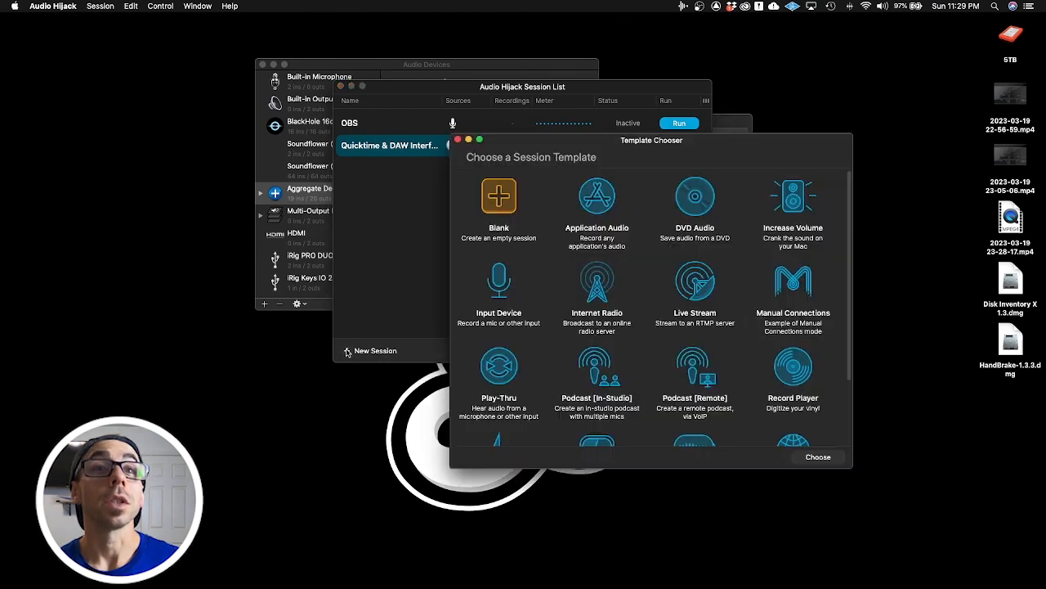
double_click(502, 198)
left_click_drag(496, 245, 498, 170)
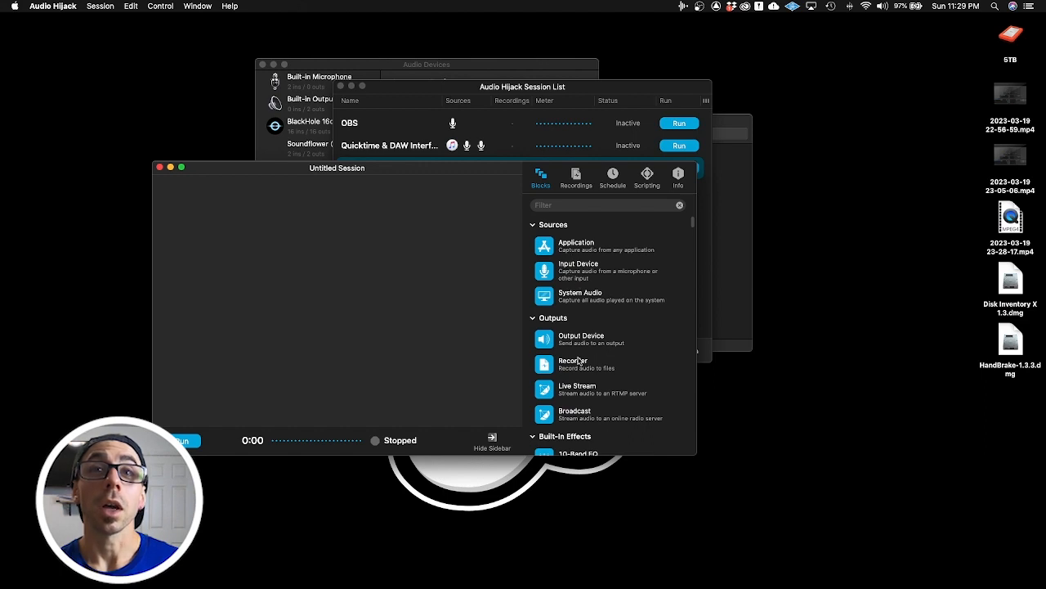
Add an Output Device block and an Input Device block to the session, arranged side by side so the input feeds the output
left_click_drag(578, 344, 267, 239)
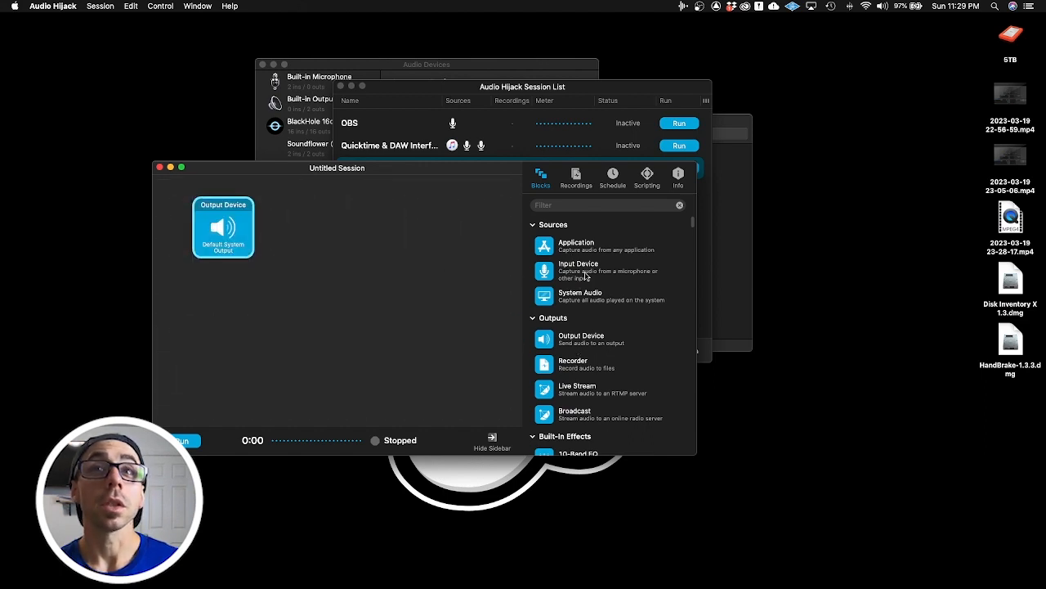
left_click_drag(585, 277, 342, 244)
left_click_drag(224, 227, 396, 234)
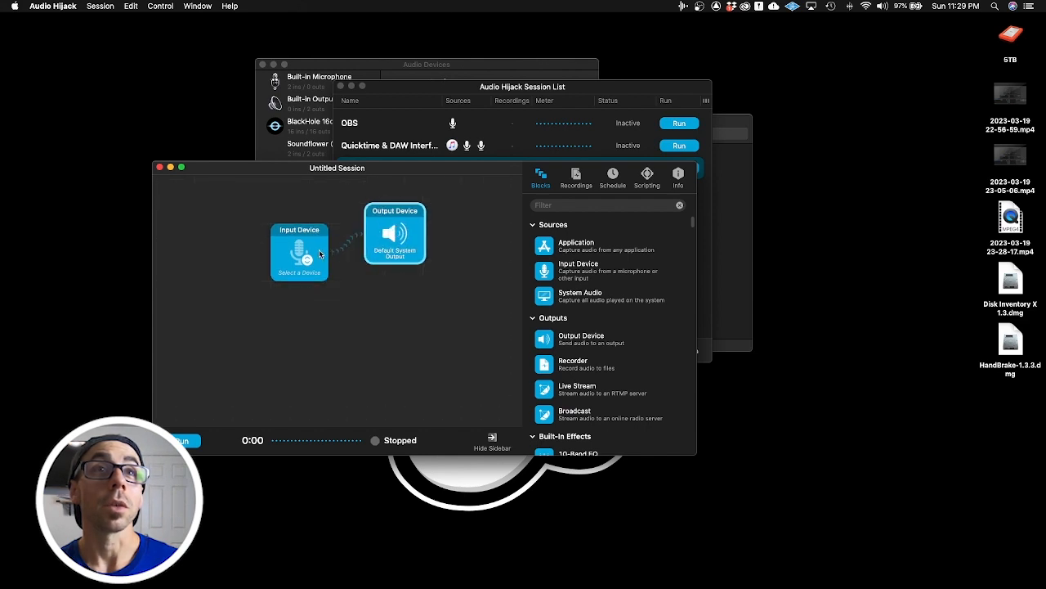
left_click_drag(298, 260, 278, 240)
Set the input block's audio device to BlackHole 16ch and the output block's audio device to iRig PRO DUO
left_click(286, 241)
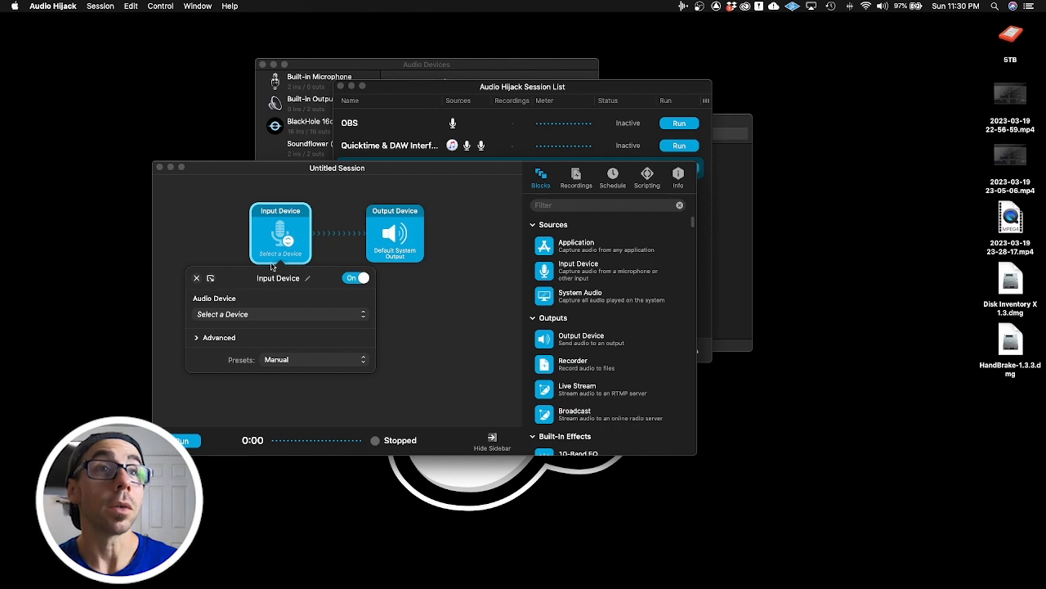
left_click(273, 314)
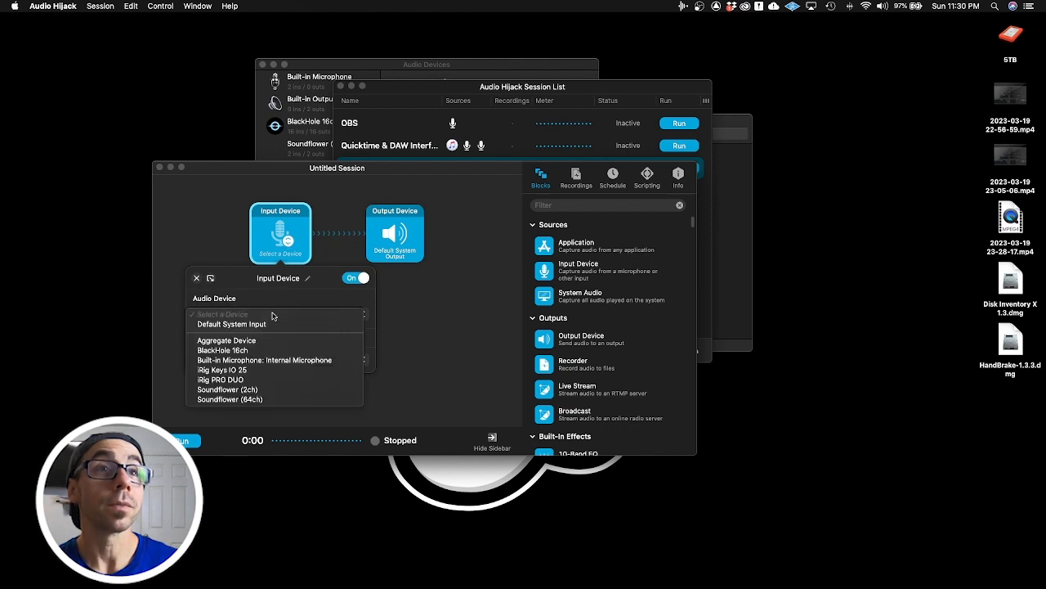
left_click(245, 350)
left_click(391, 238)
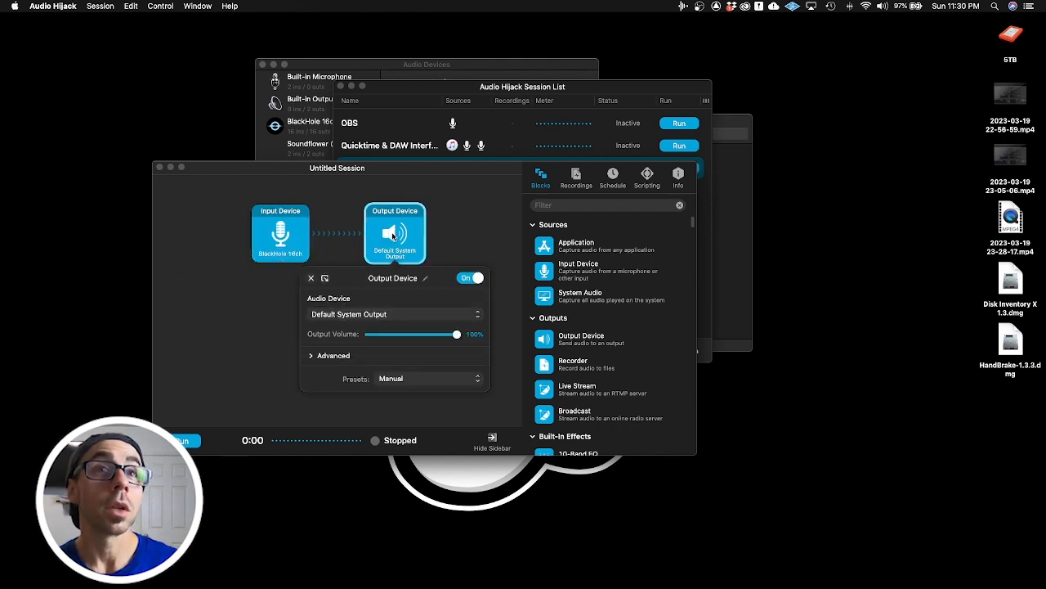
left_click(381, 319)
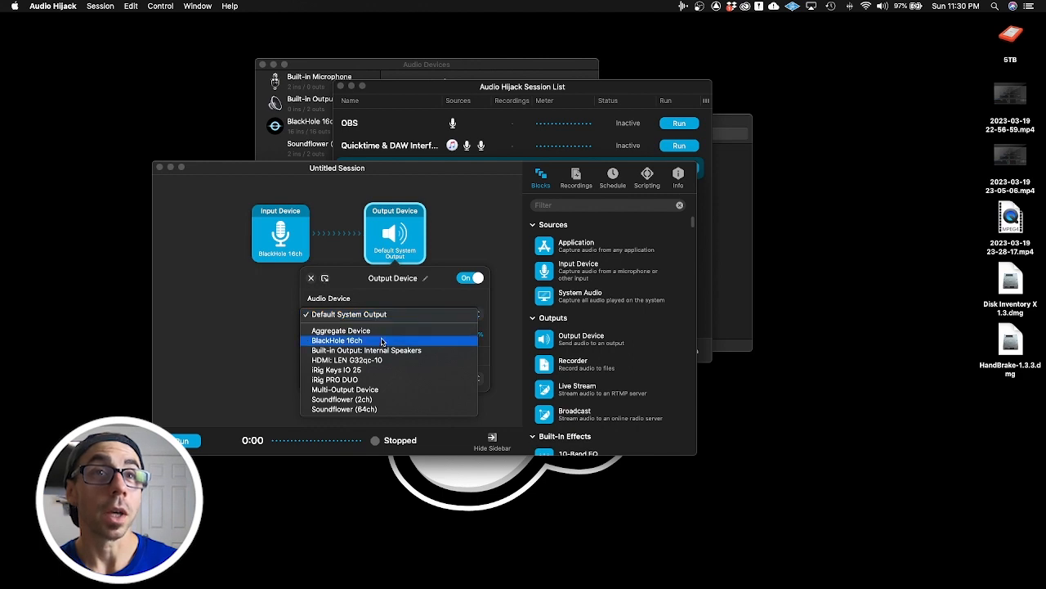
left_click(337, 379)
left_click(206, 335)
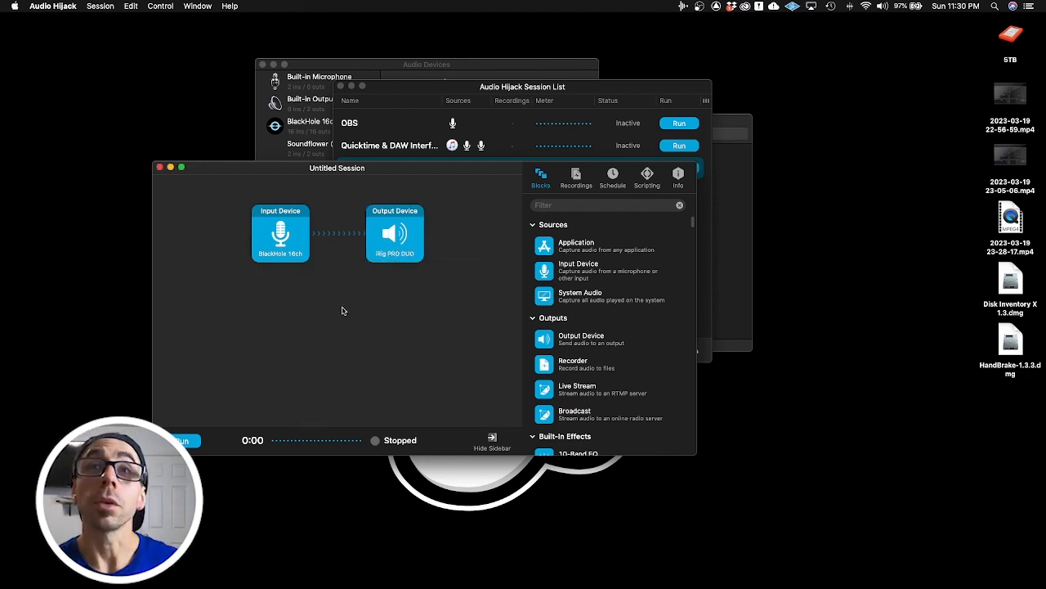
Add a separate input and output device pair below the first and set its input to iRig PRO DUO
double_click(577, 274)
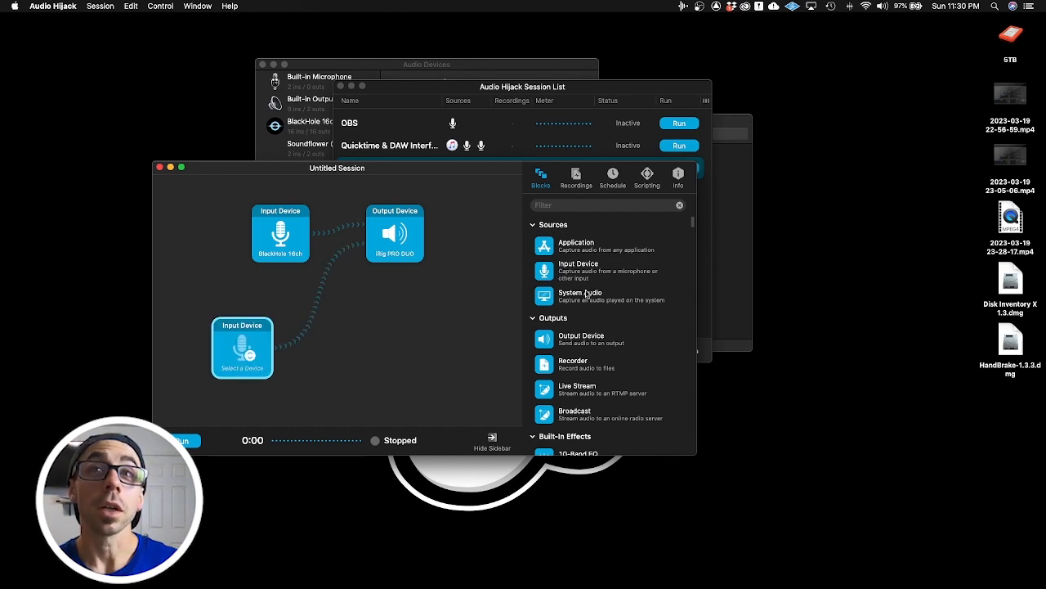
left_click_drag(582, 348, 411, 351)
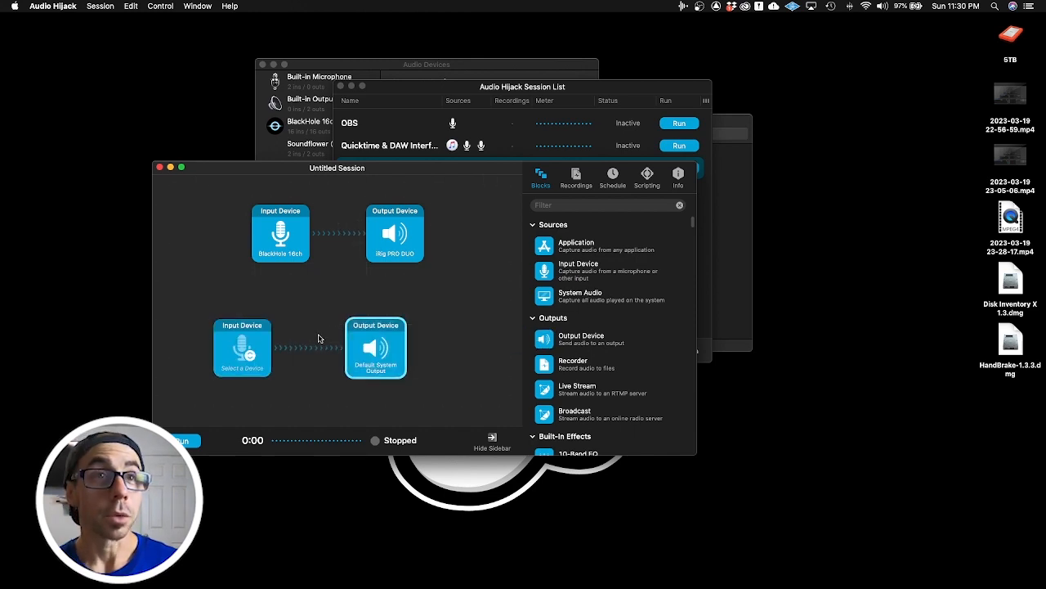
left_click(251, 357)
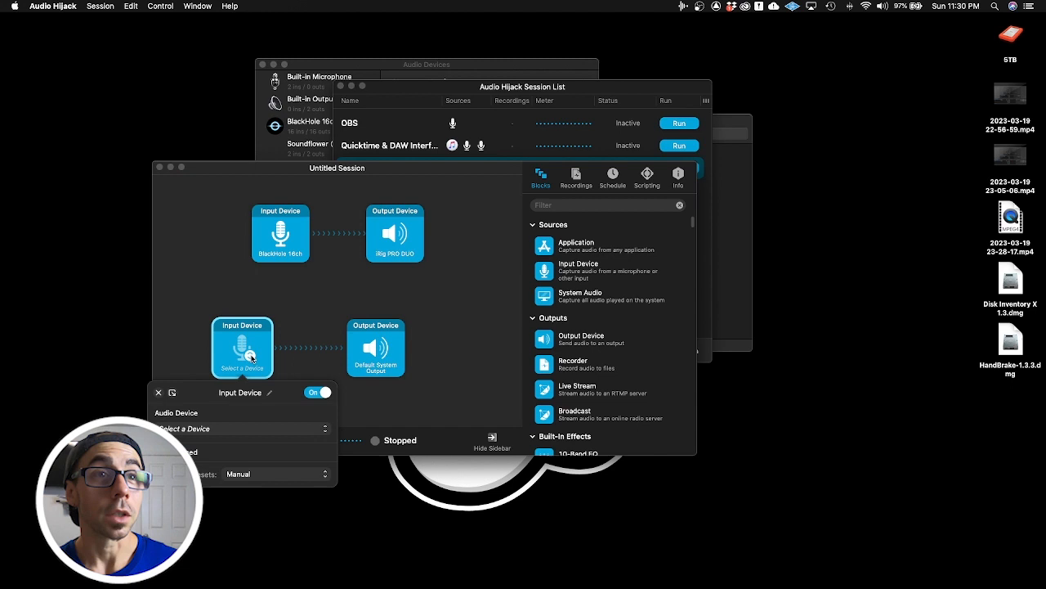
left_click(244, 433)
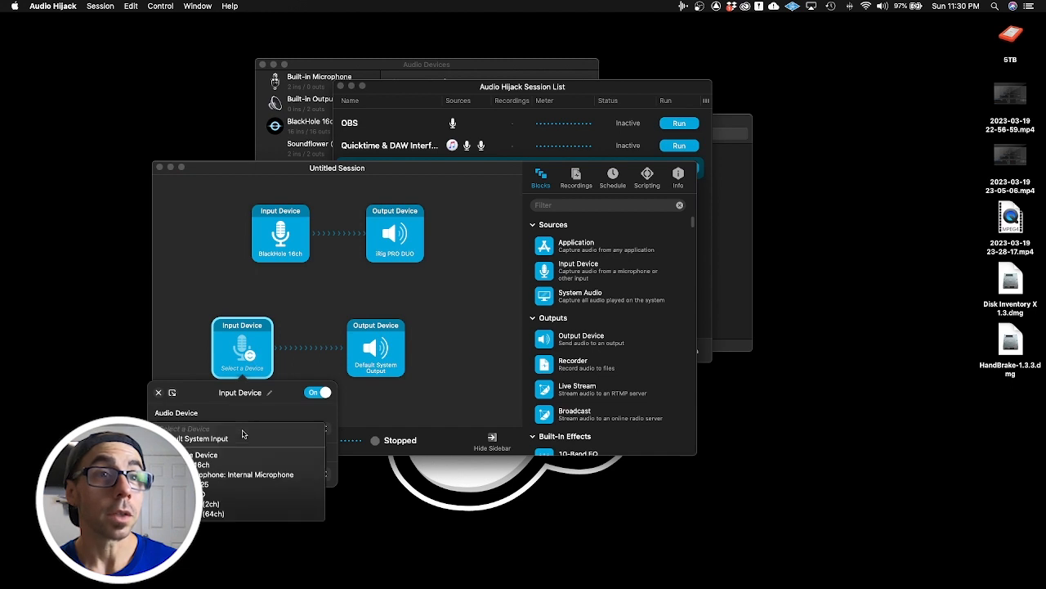
left_click(237, 485)
left_click(436, 400)
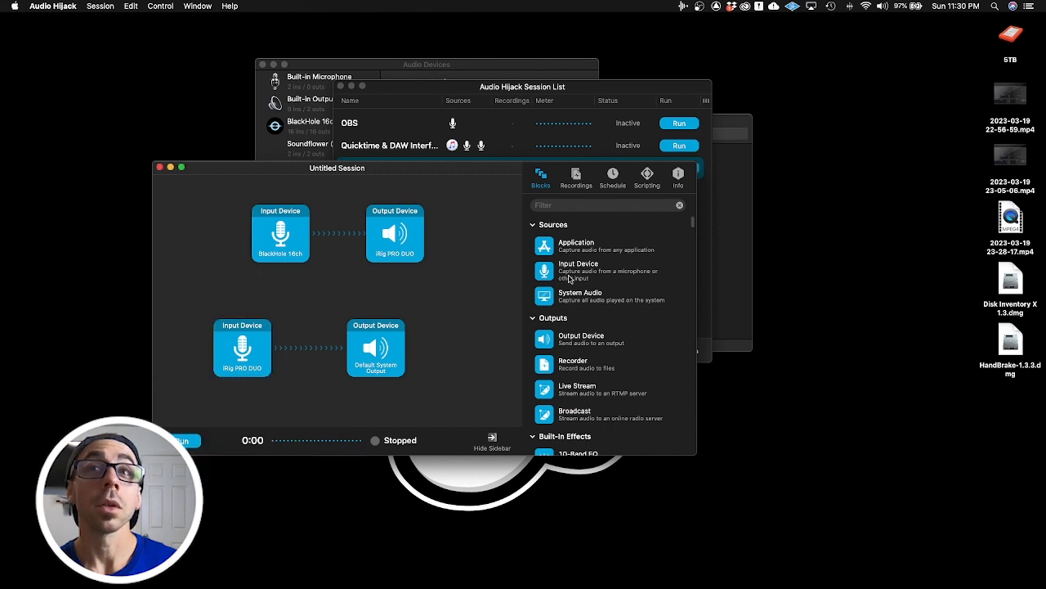
Add another Input Device block feeding the lower output and set its audio device to iRig Keys IO 25
left_click_drag(570, 278, 307, 394)
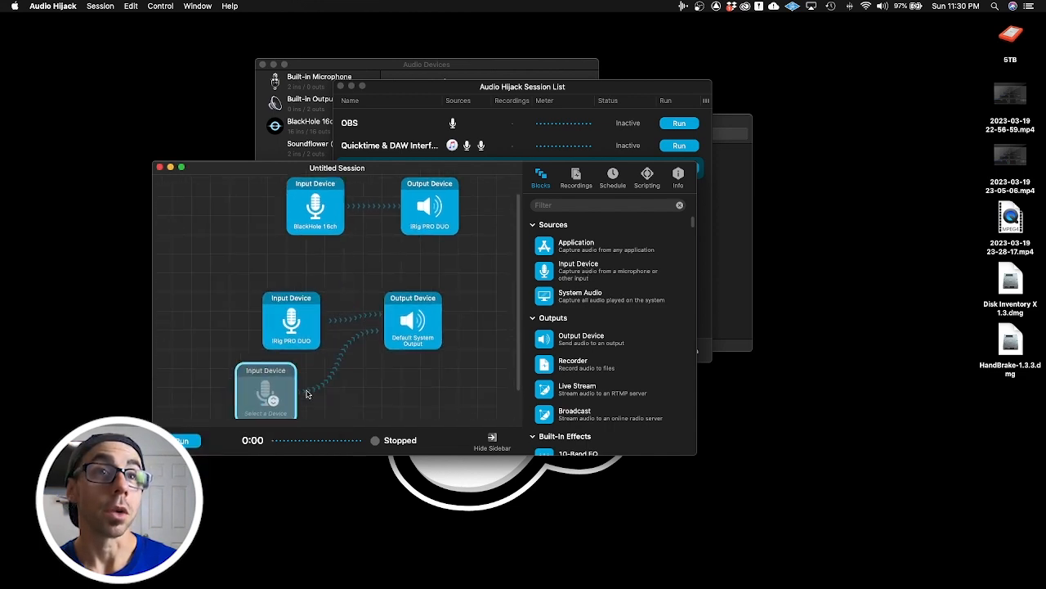
left_click(266, 391)
left_click(266, 464)
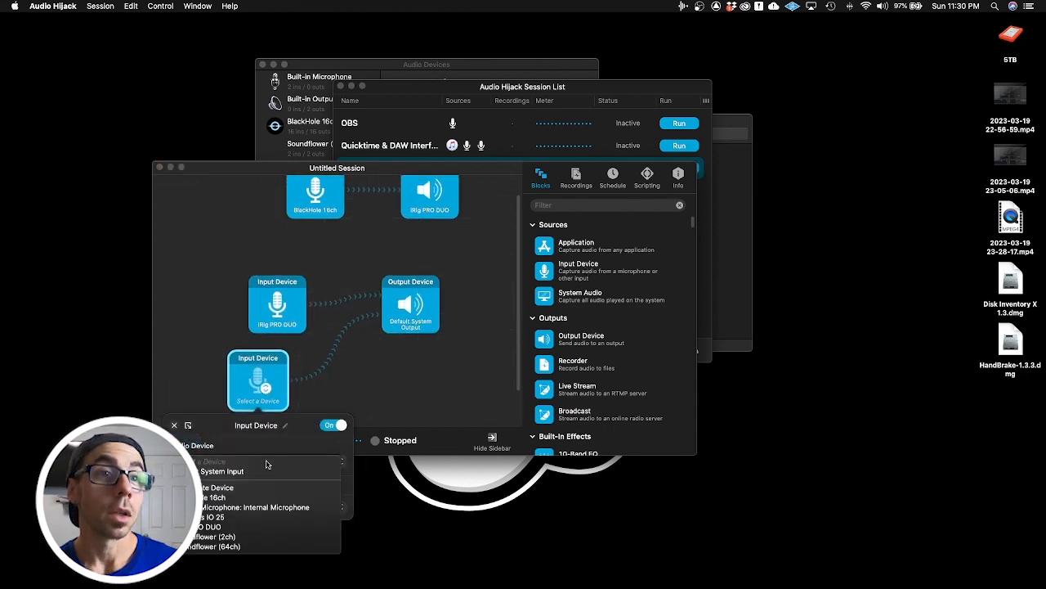
left_click(245, 517)
left_click(390, 357)
Set the audio device of the output block fed by the two iRig inputs to BlackHole 16ch
left_click(415, 307)
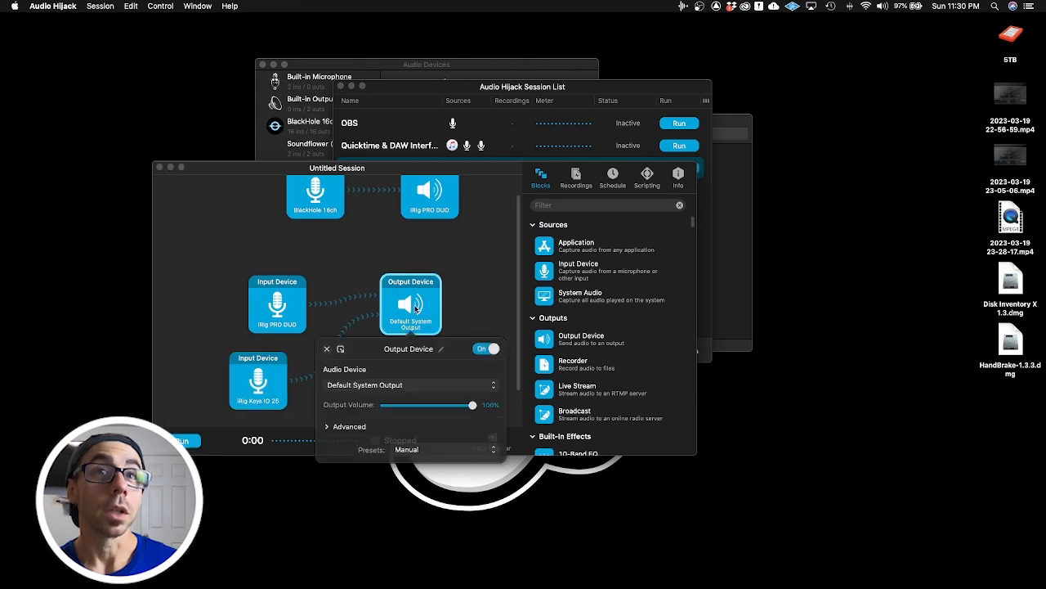
left_click(411, 388)
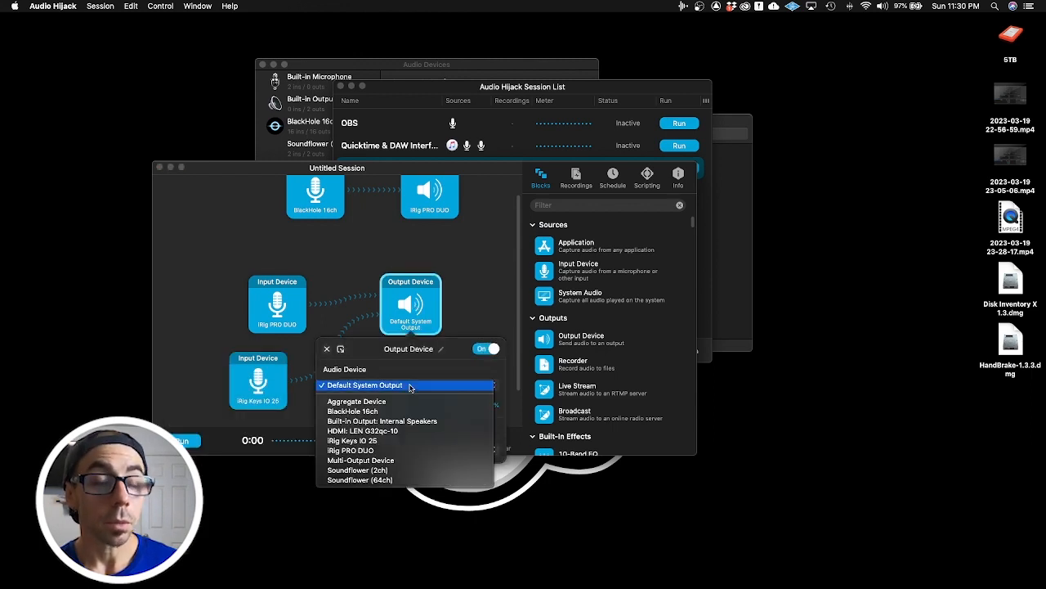
left_click(359, 414)
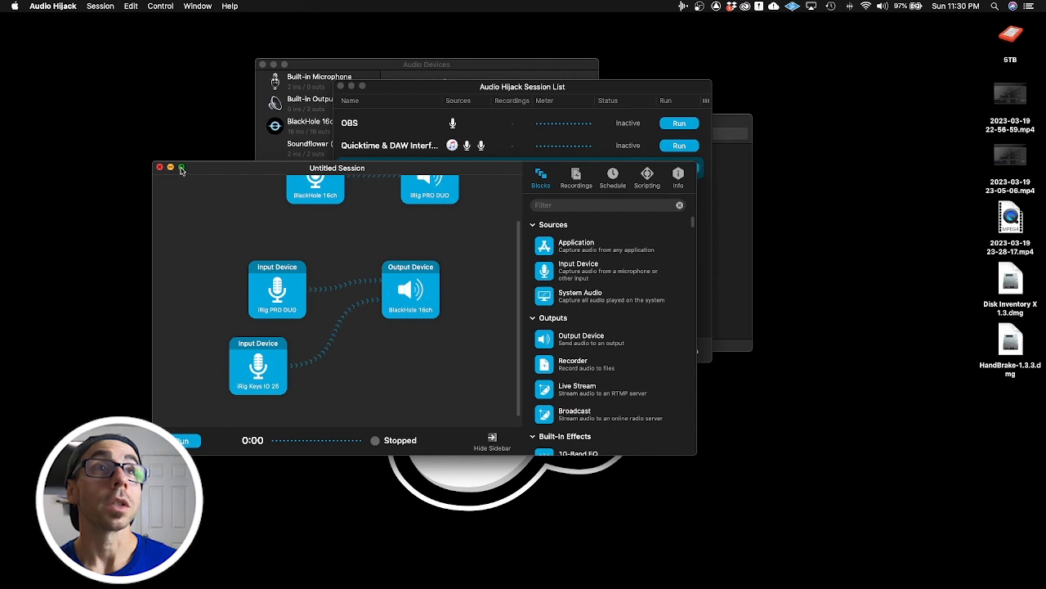
Make the session full screen and add three Application blocks feeding a new Output Device block below the existing chains
left_click(182, 167)
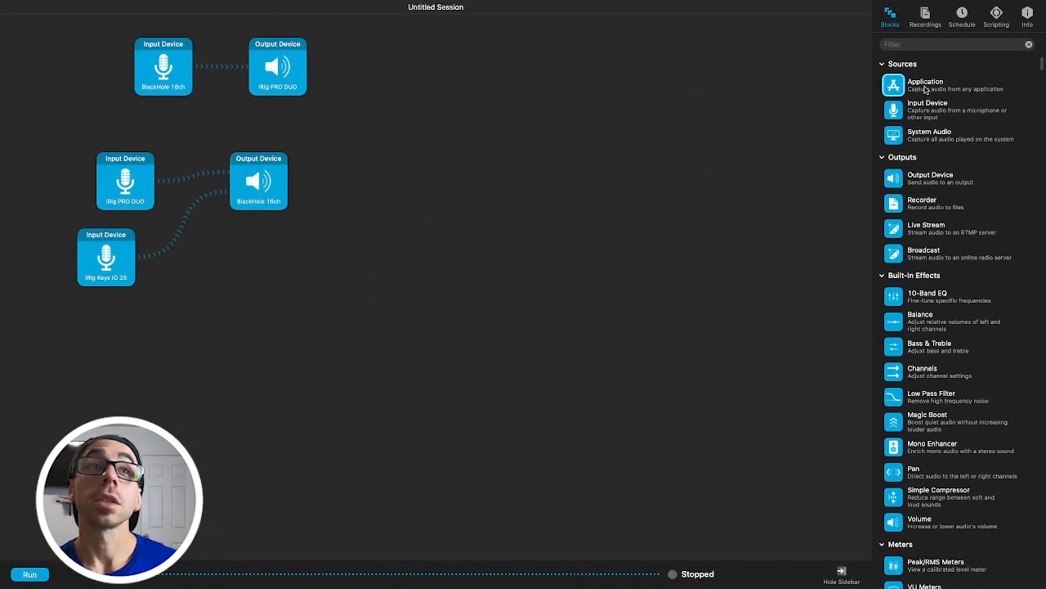
left_click_drag(894, 85, 818, 115)
left_click_drag(456, 292, 252, 357)
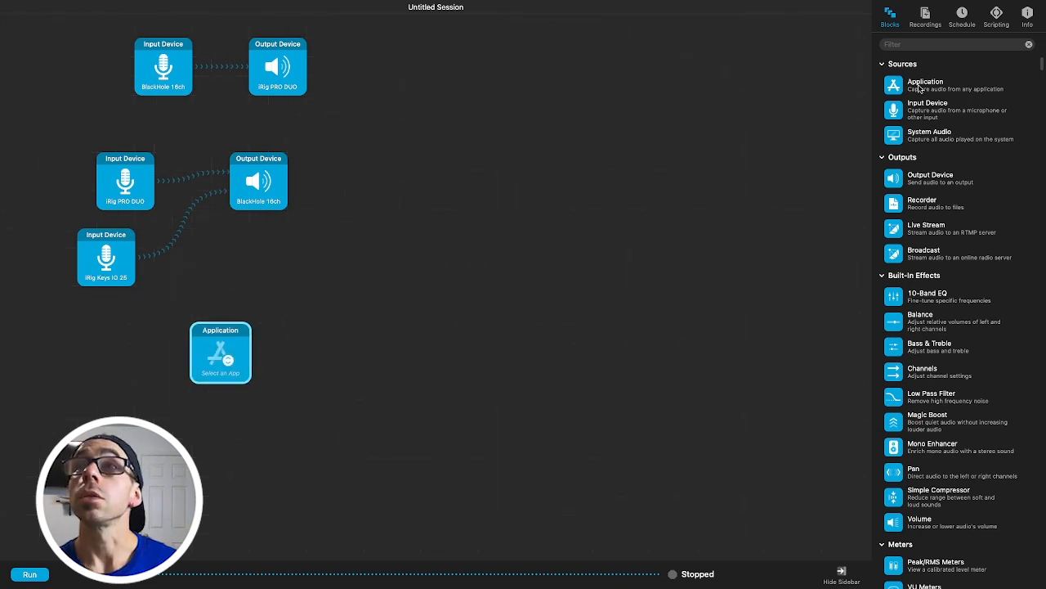
left_click_drag(921, 89, 236, 401)
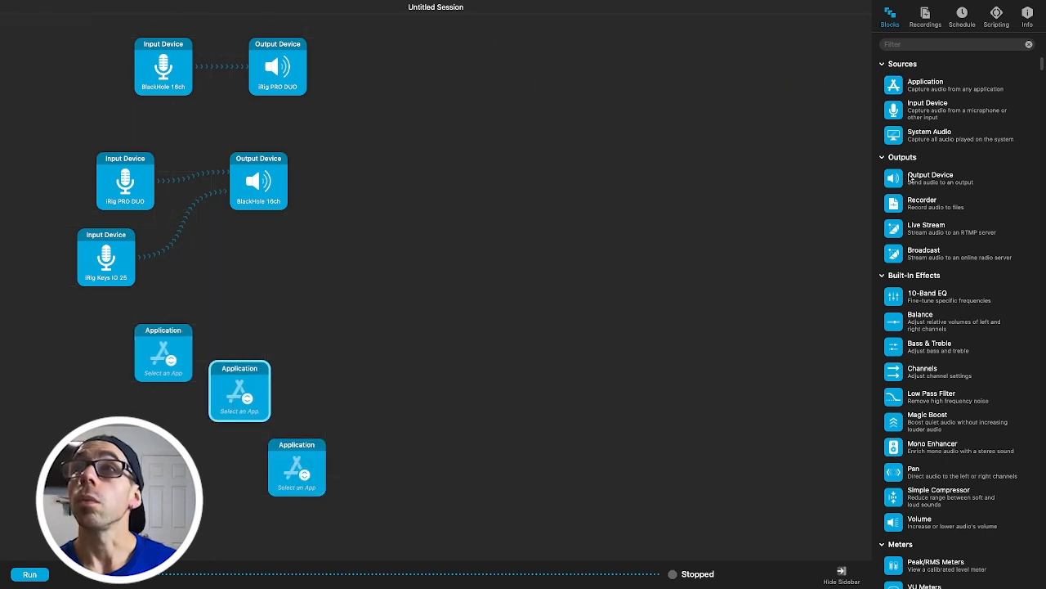
left_click_drag(911, 180, 485, 358)
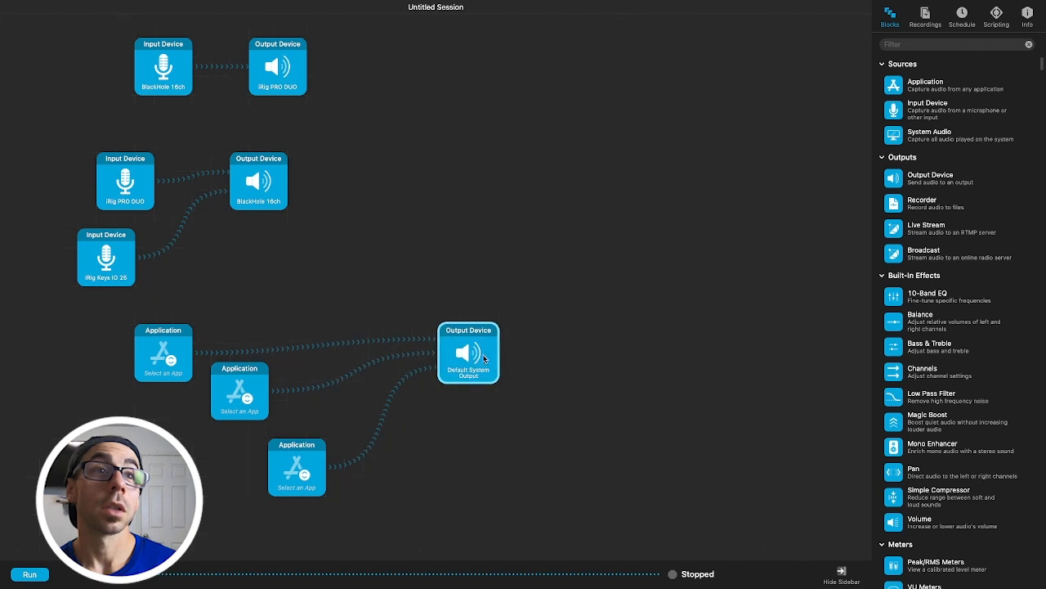
Set the sources of the three Application blocks to Safari, Music and Studio One 4
left_click(171, 365)
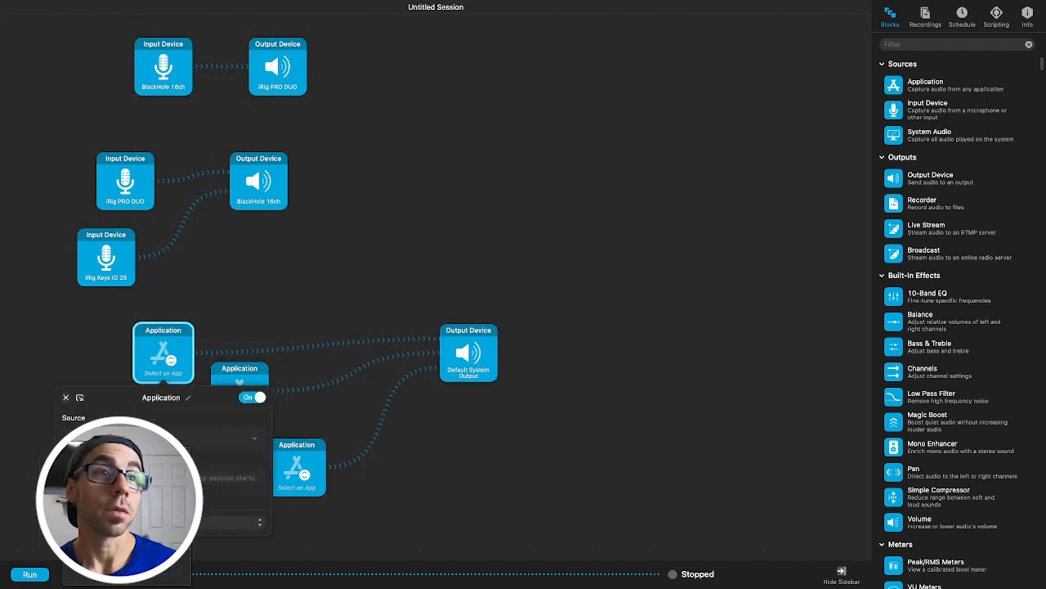
left_click(122, 524)
left_click(250, 339)
left_click(247, 394)
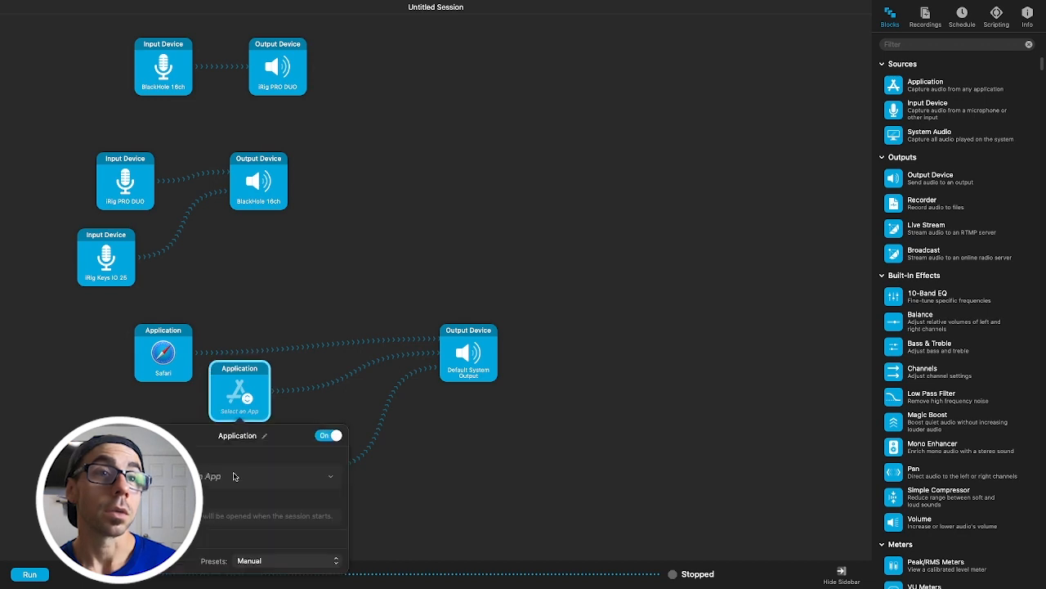
left_click(234, 476)
left_click(246, 554)
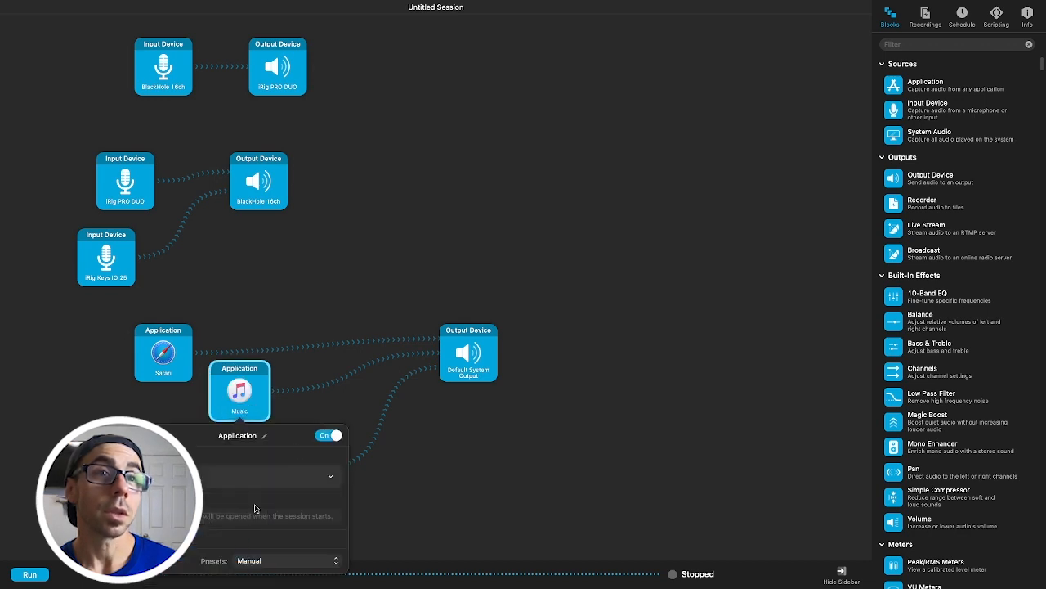
left_click(322, 417)
left_click(295, 474)
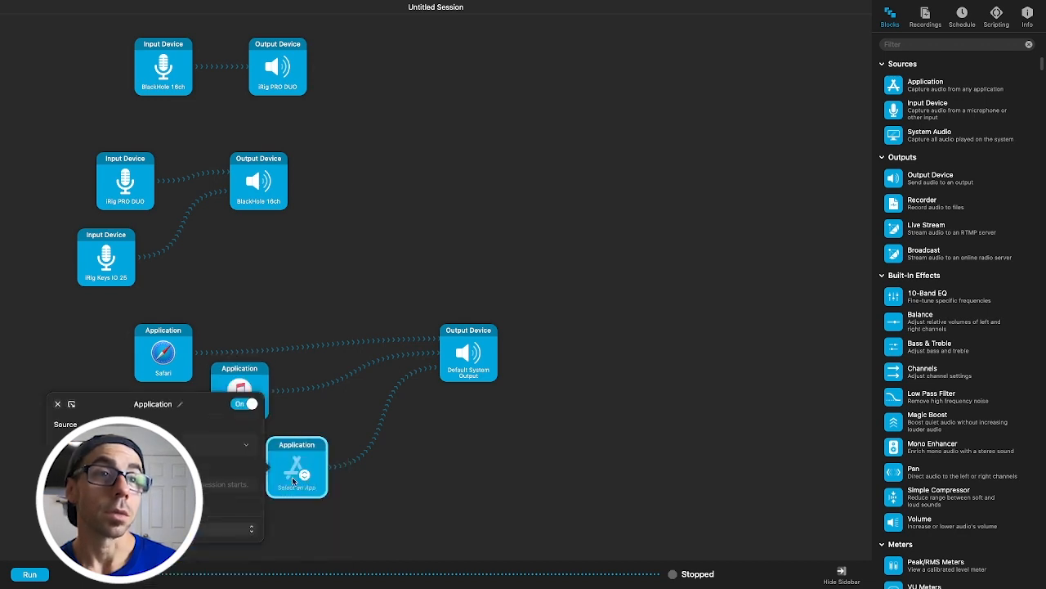
left_click(195, 452)
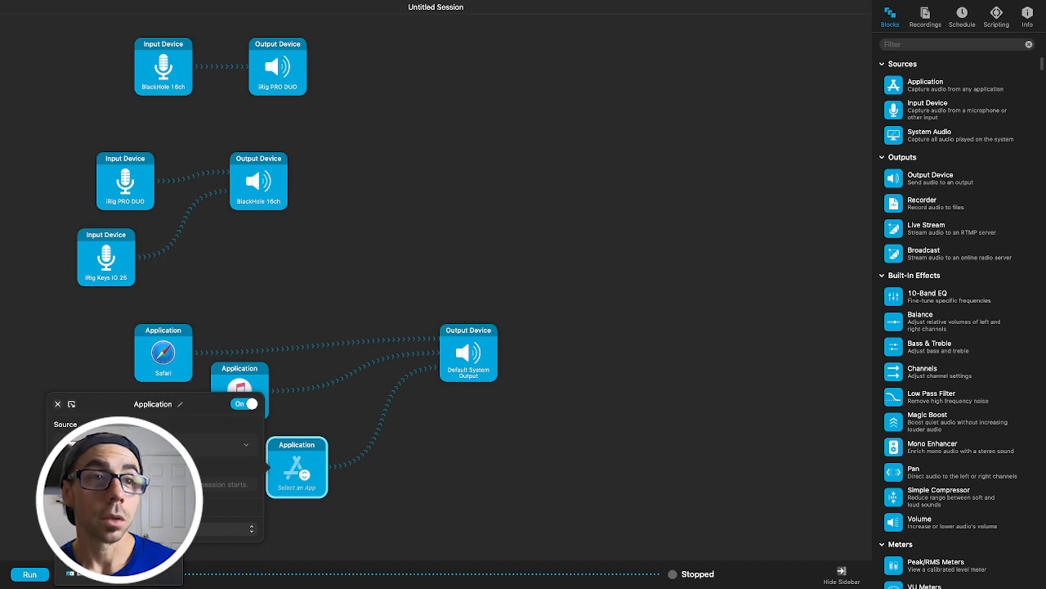
left_click(163, 564)
Set the output device fed by the three applications to BlackHole 16ch and run the session
left_click(461, 356)
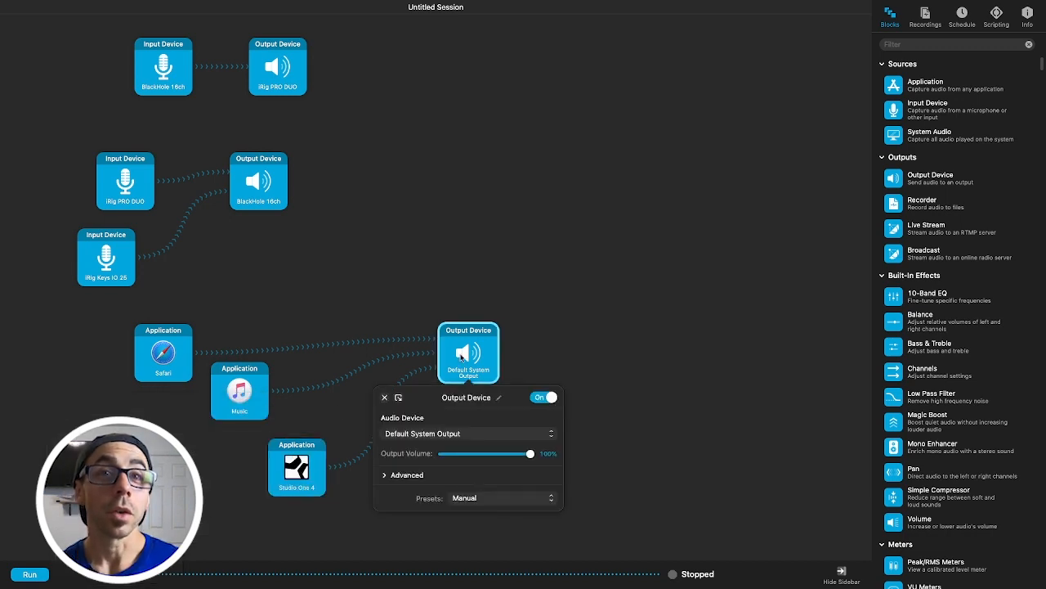
left_click(458, 433)
left_click(454, 460)
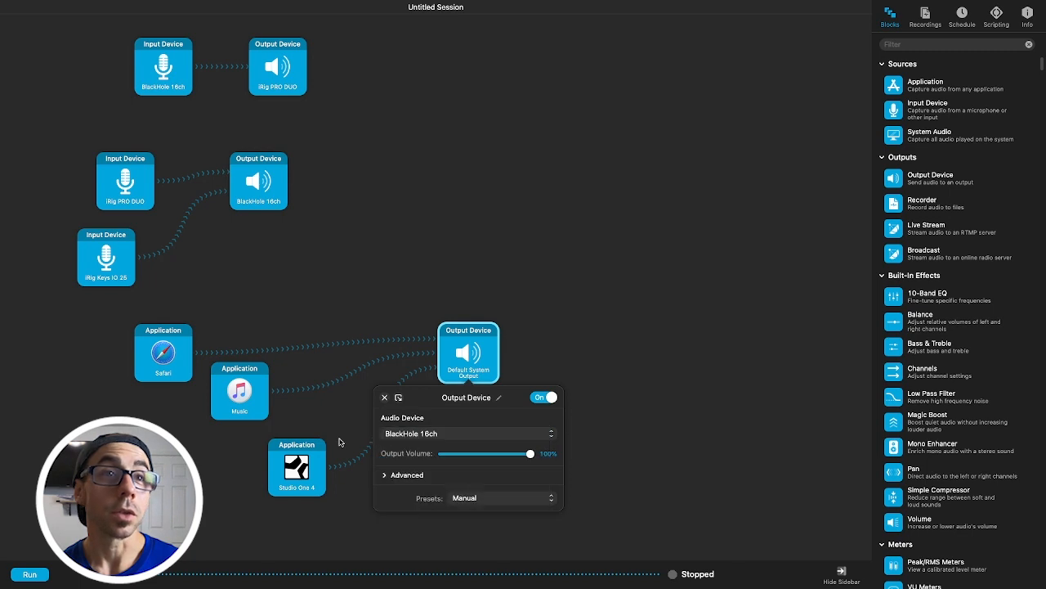
left_click(590, 335)
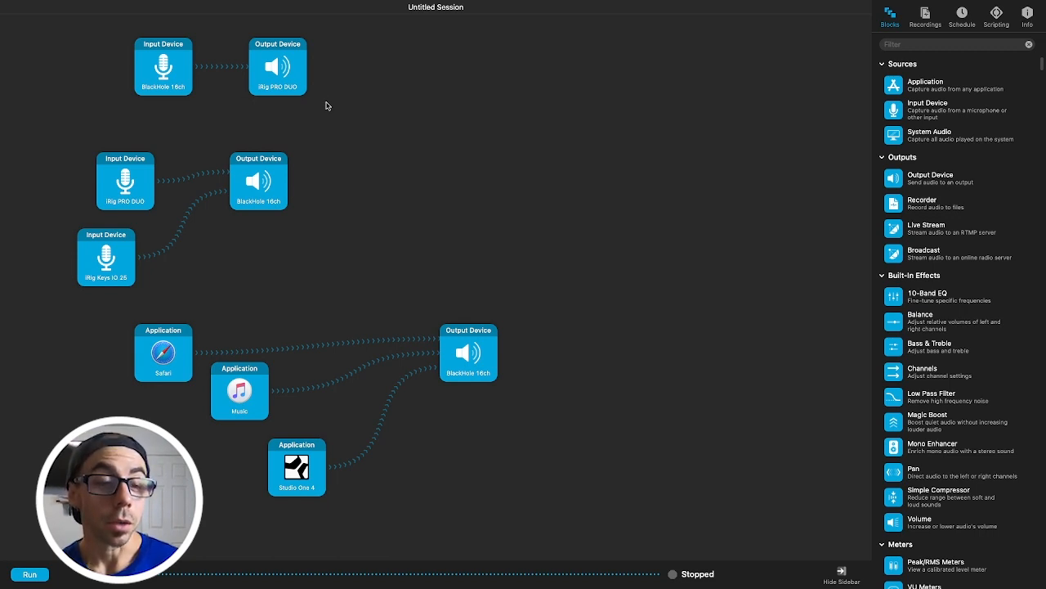
left_click(28, 575)
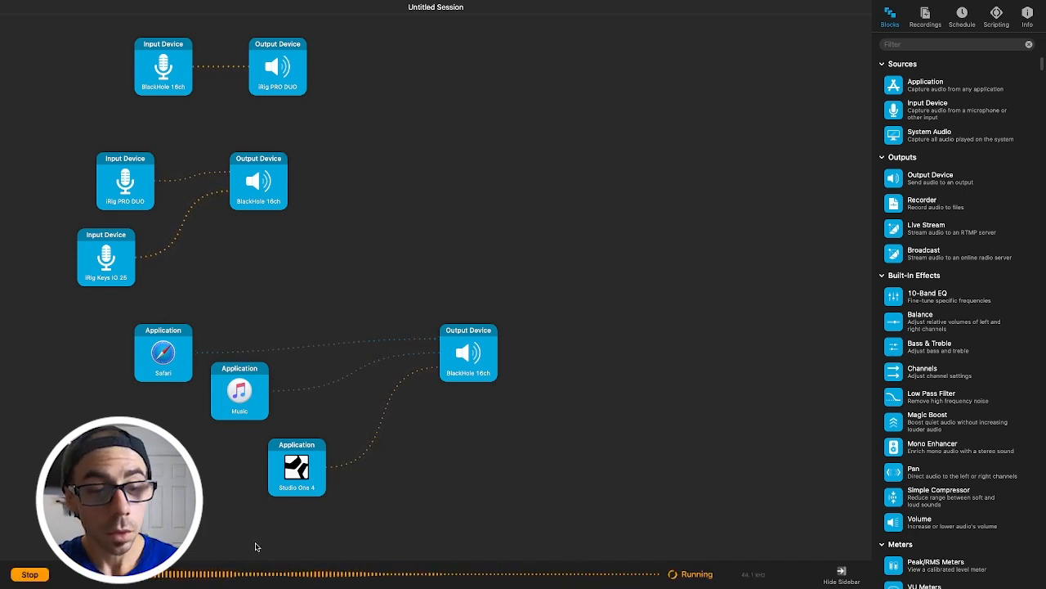
Go to the desktop and set the Mac's system sound output device to BlackHole 16ch
key("ctrl+Left")
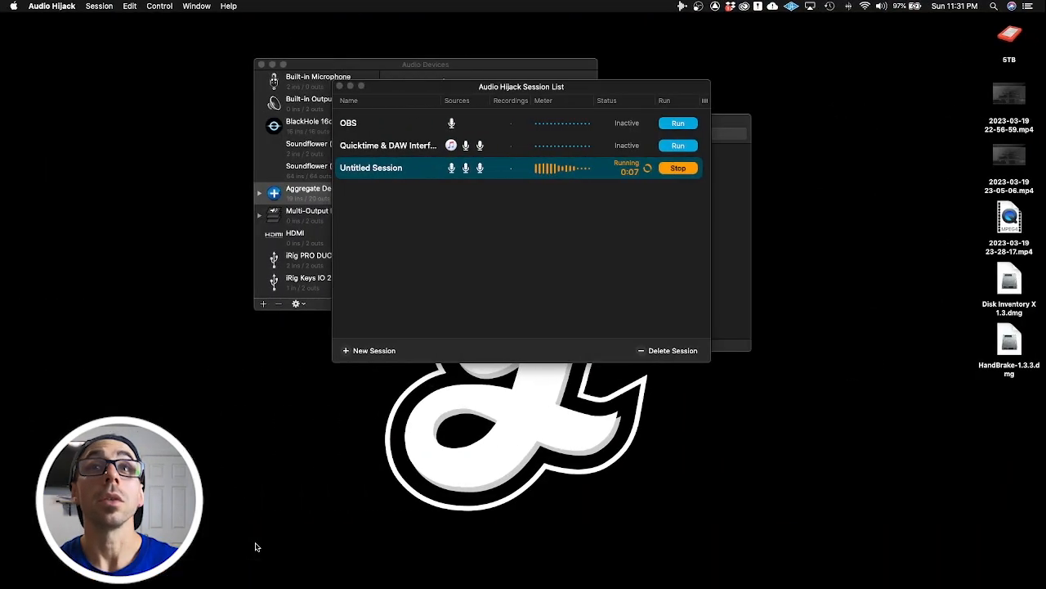
left_click(885, 7)
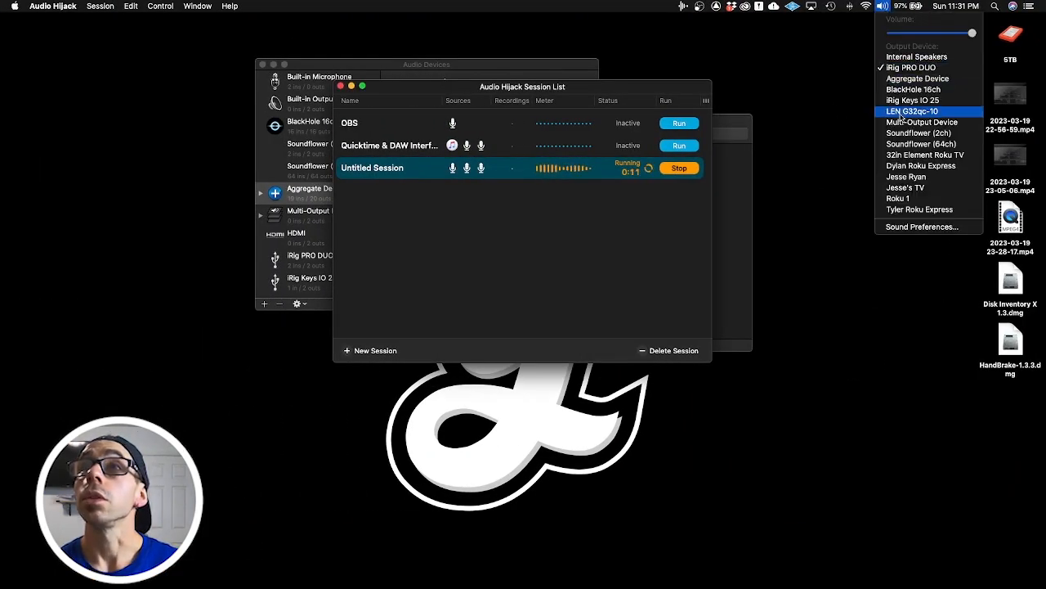
left_click(914, 89)
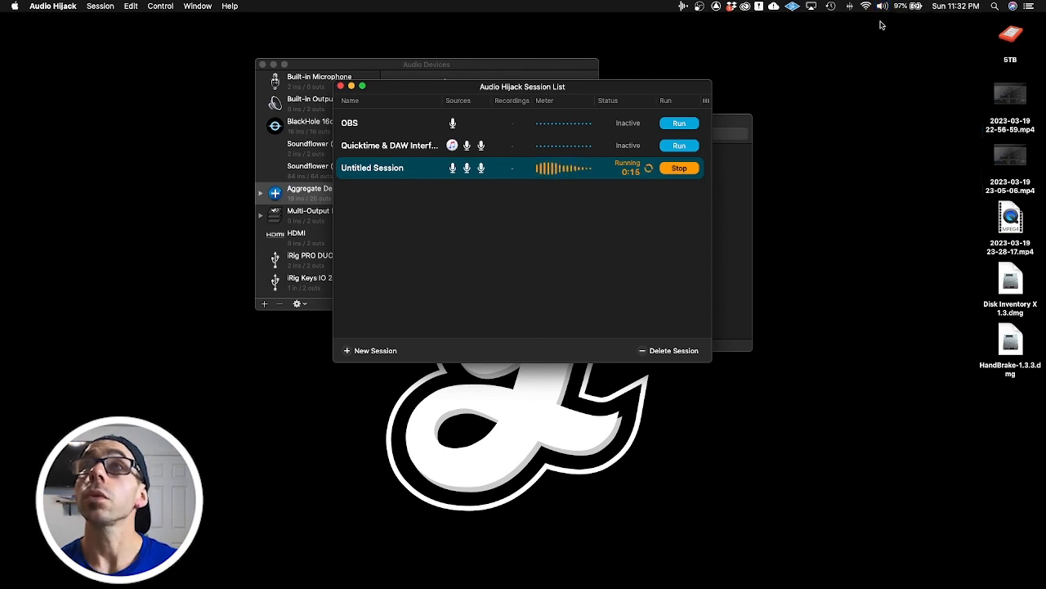
key("ctrl+Right")
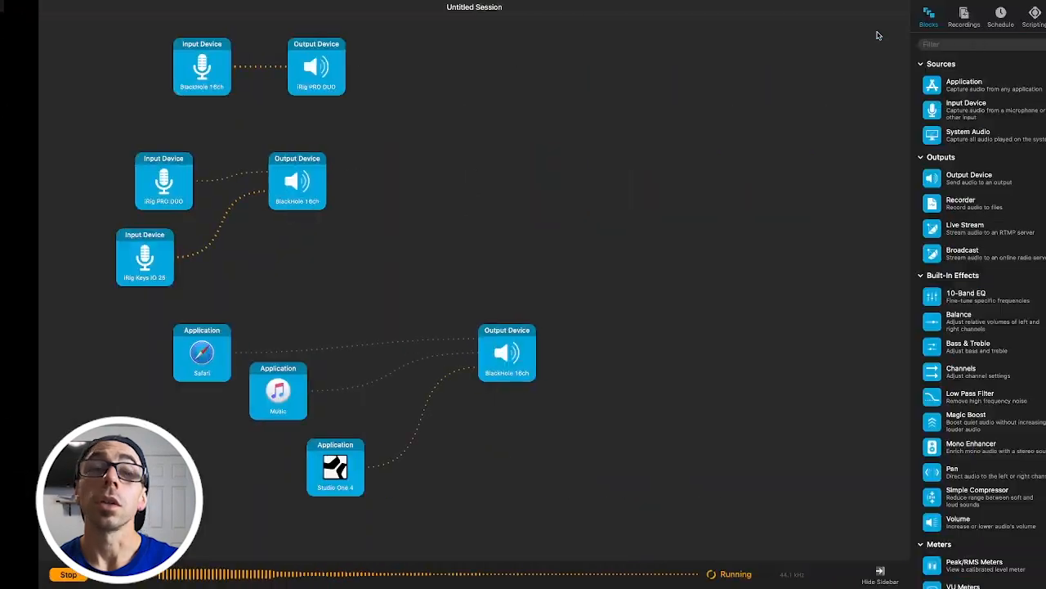
key("ctrl+Right")
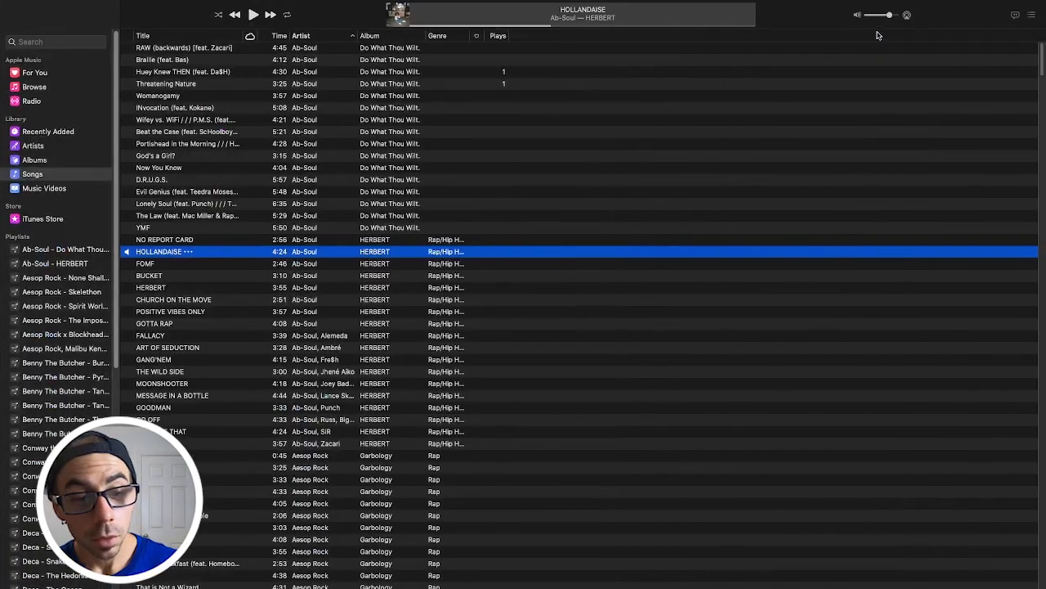
key("ctrl+Left")
key("ctrl+Left")
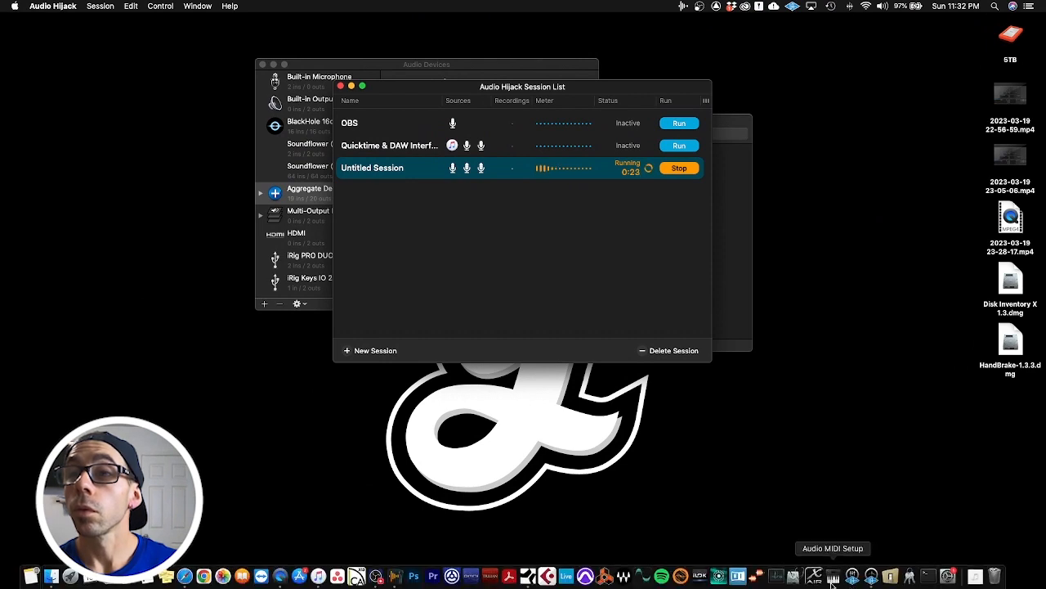
Review the Aggregate Device in Audio MIDI Setup and the playback device in Studio One's audio setup preferences
left_click(855, 570)
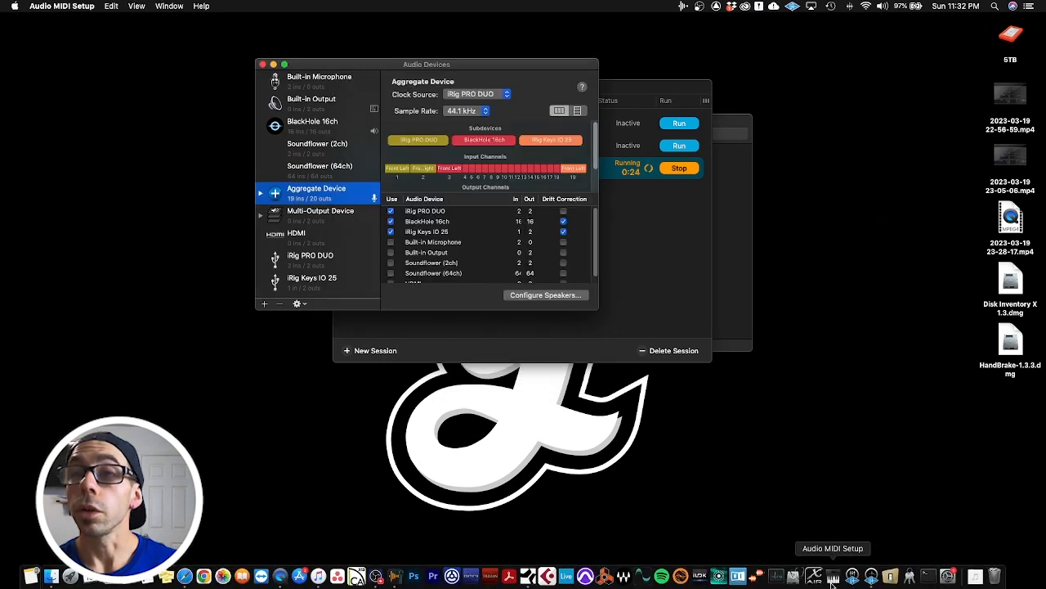
left_click(265, 304)
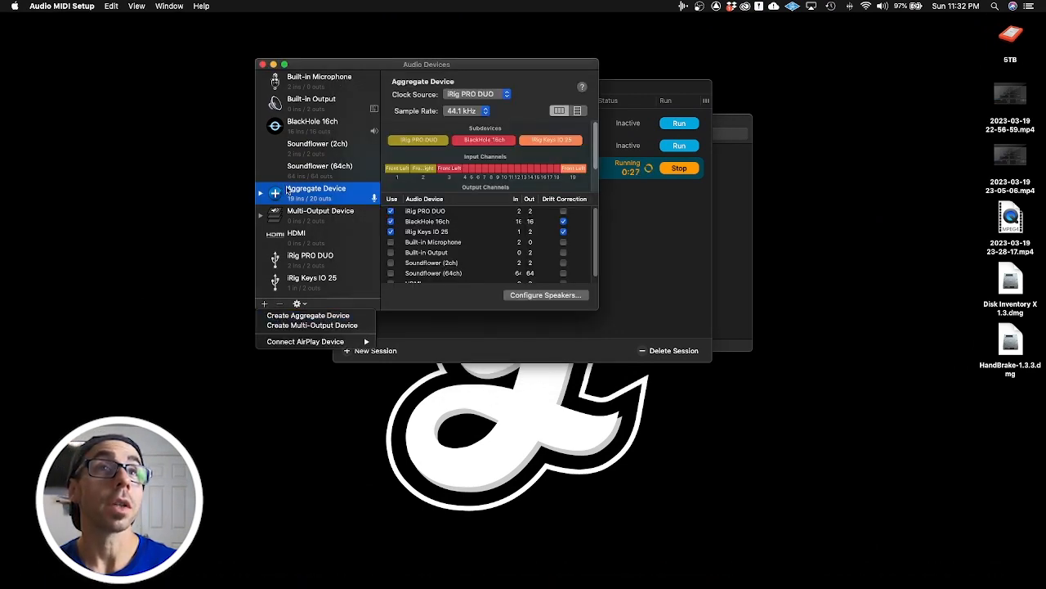
left_click(304, 199)
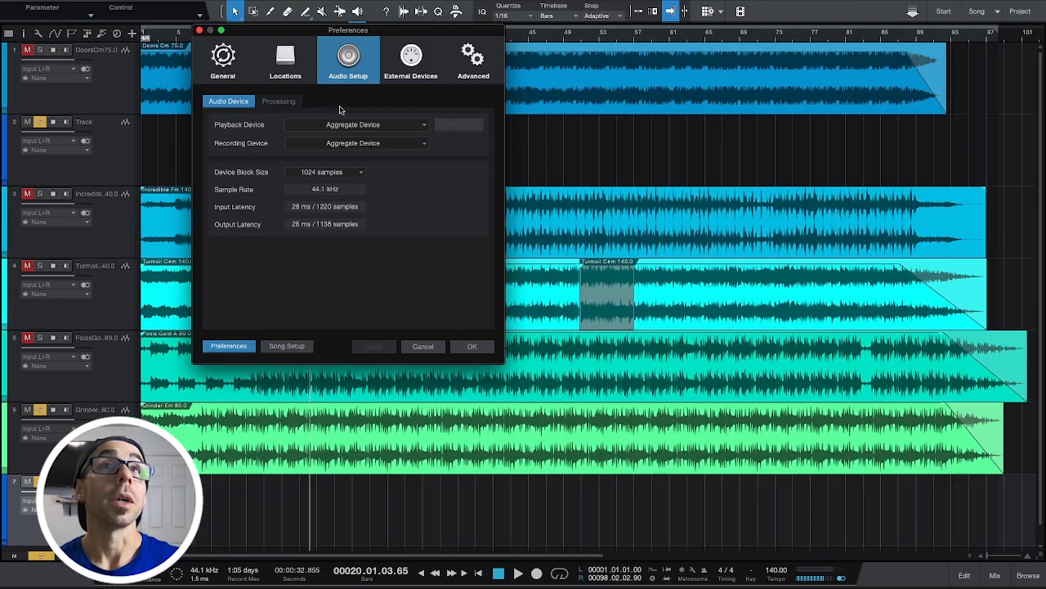
left_click(361, 129)
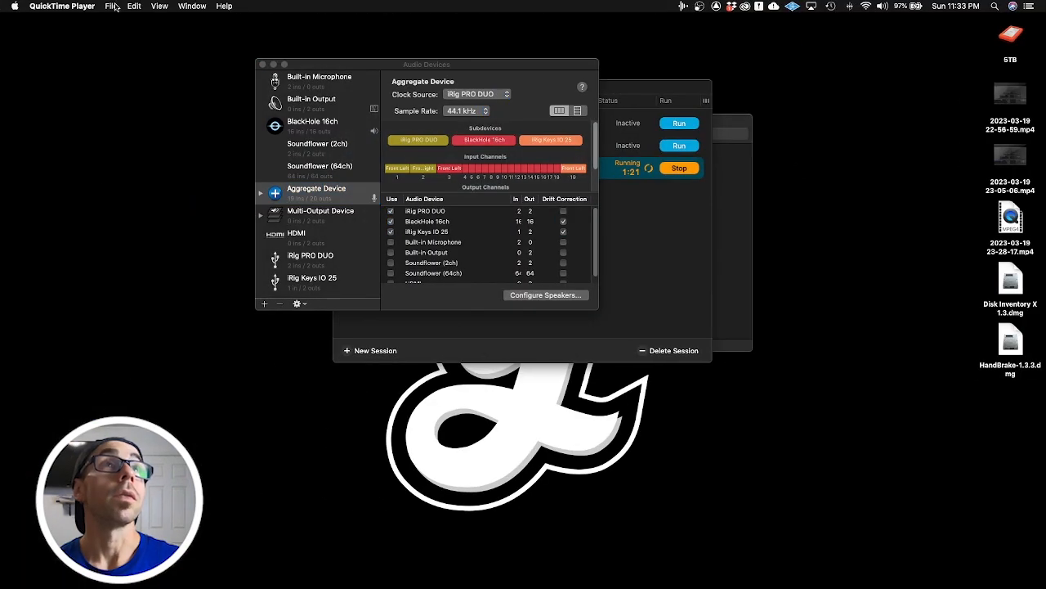
Switch to QuickTime Player, check that BlackHole 16ch is the screen recording's microphone, and start recording the screen
left_click(111, 6)
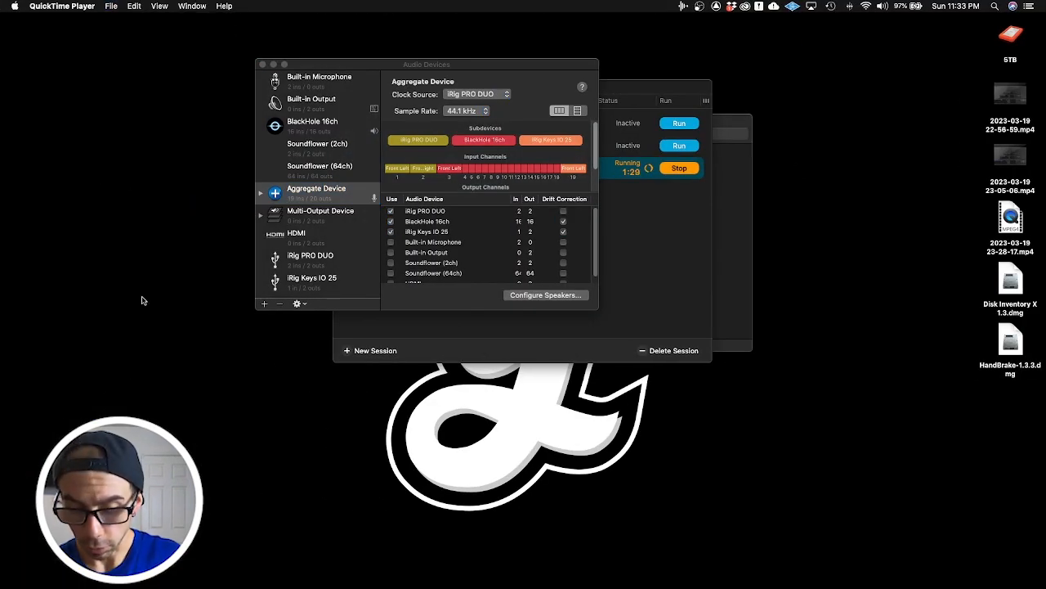
key("super+shift+5")
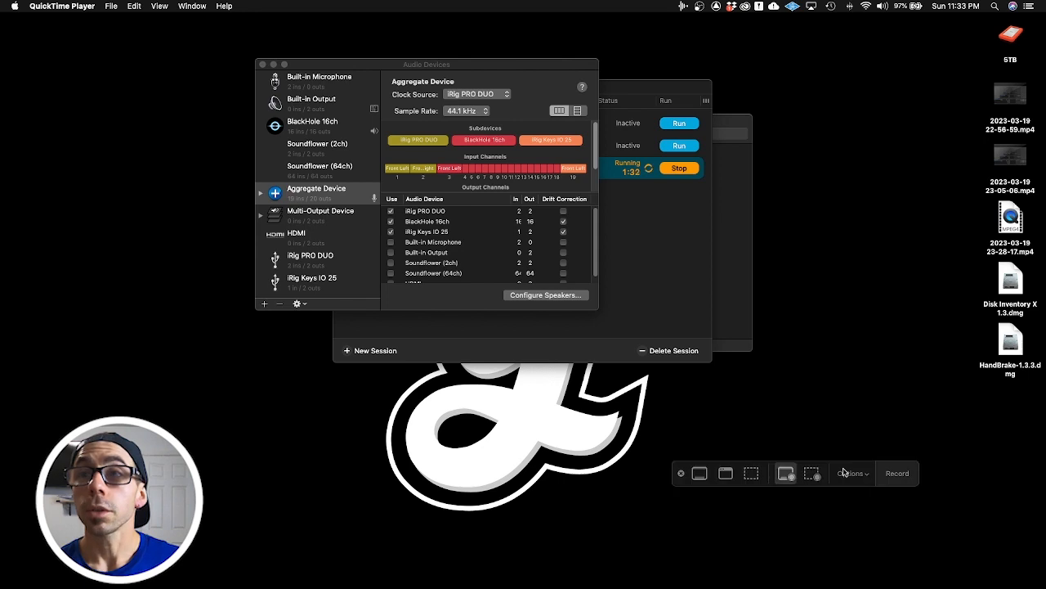
left_click(850, 473)
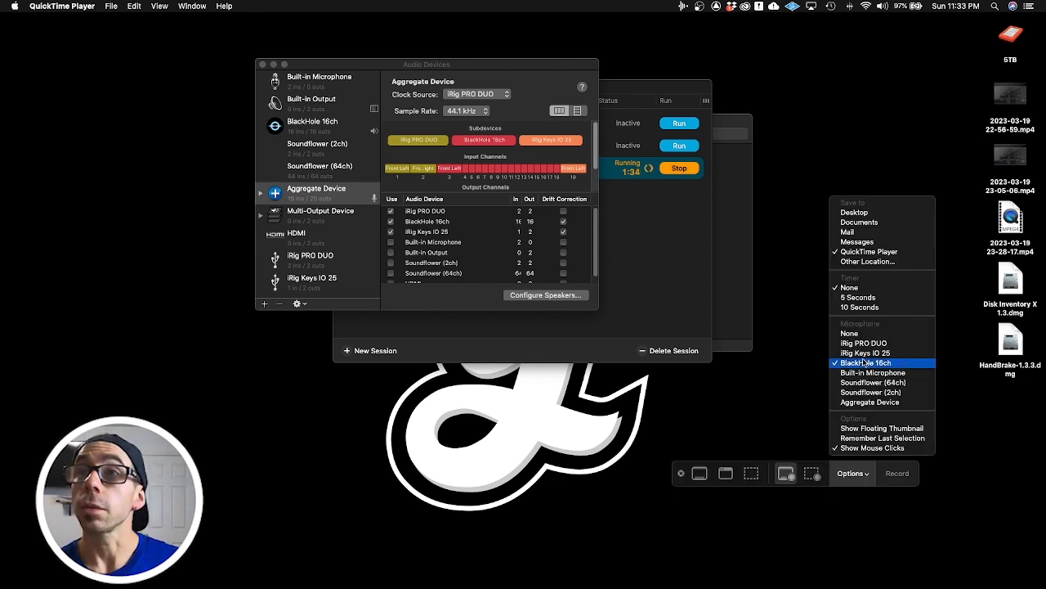
left_click(845, 468)
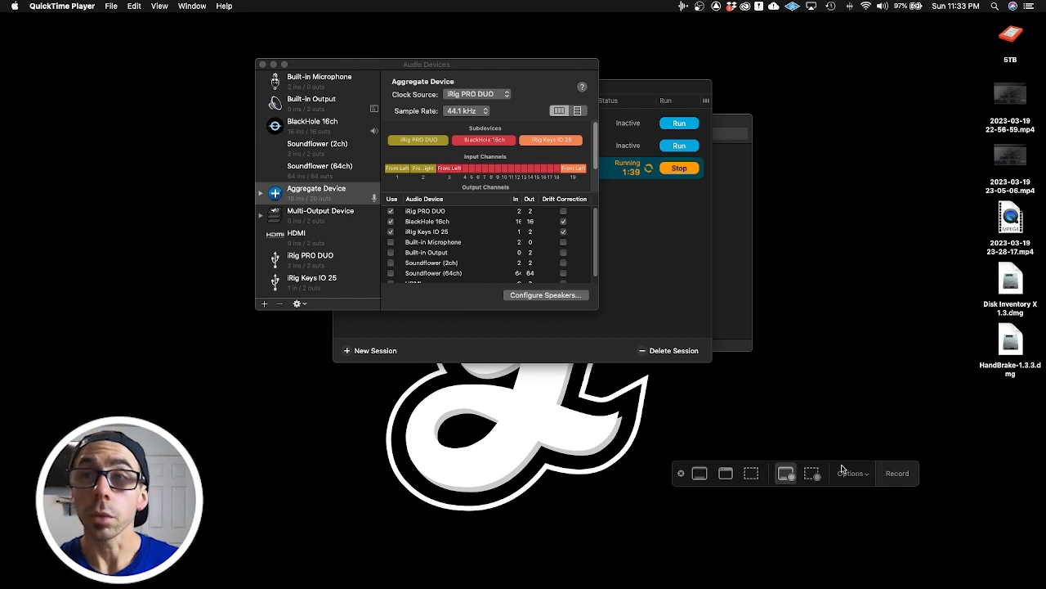
left_click(904, 473)
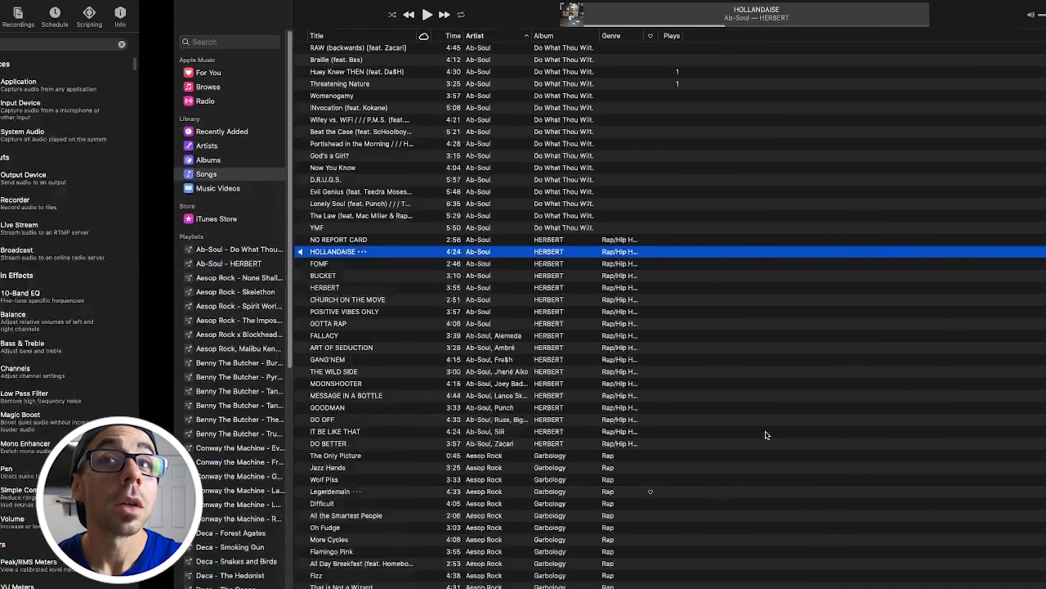
Play the song in Music and the Studio One project briefly, and record a short take on track 7
key("space")
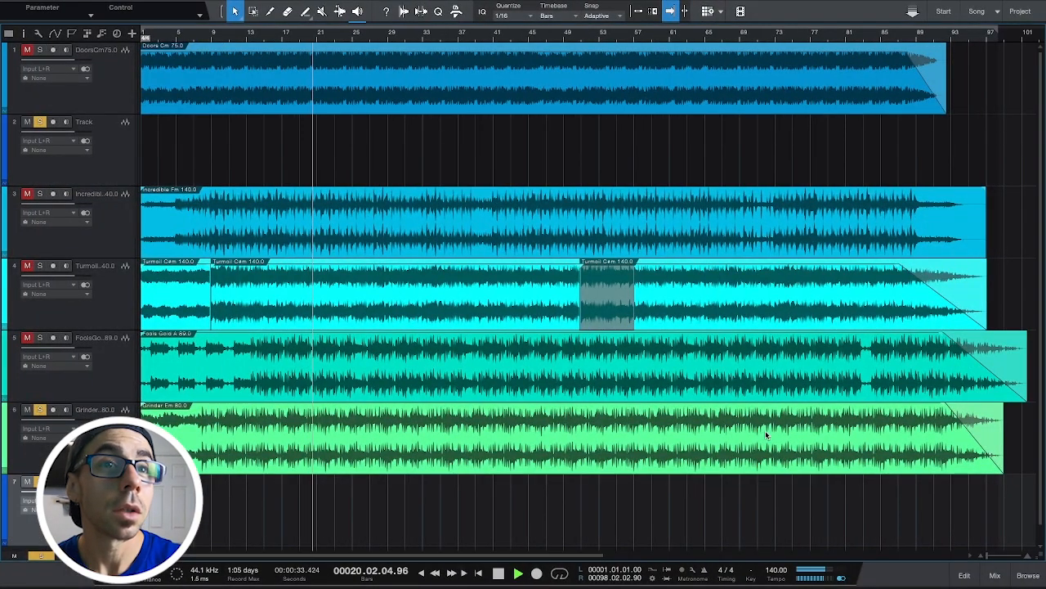
key("space")
key("KP_Multiply")
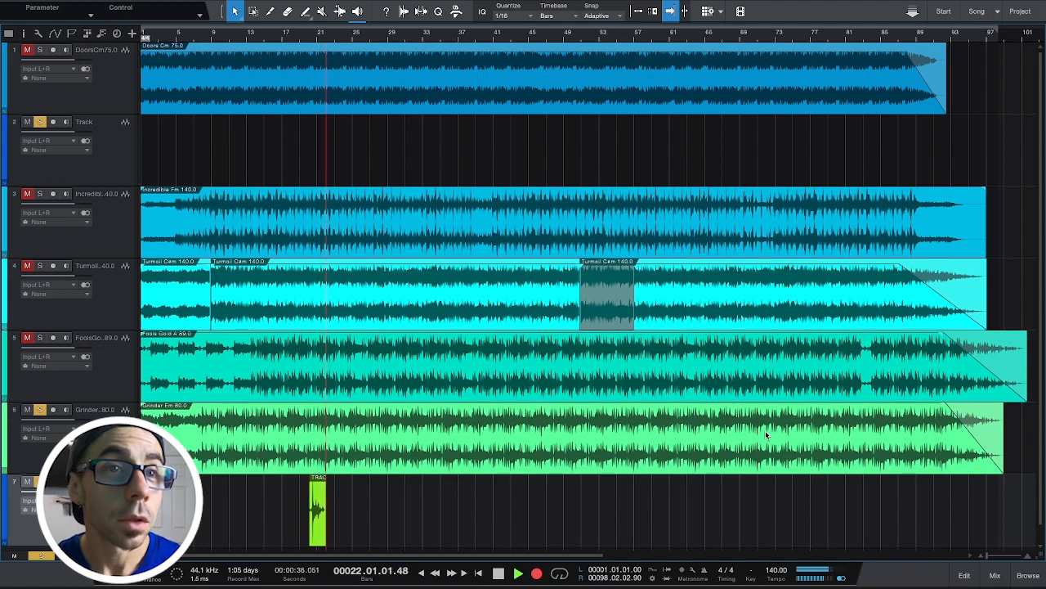
key("space")
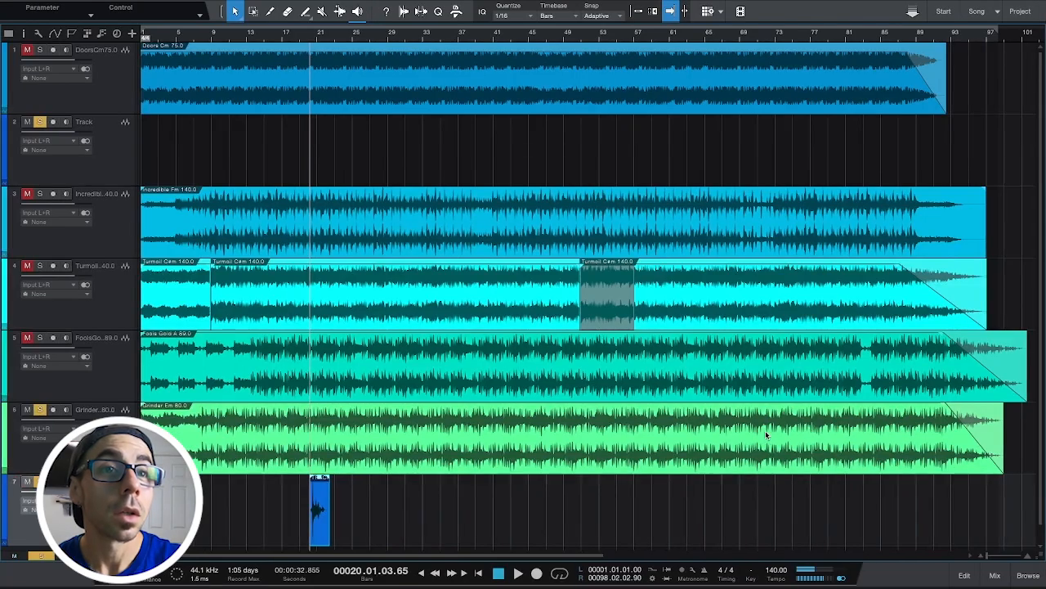
Play back the finished screen recording in QuickTime Player and open the Mac's sound output list
key("space")
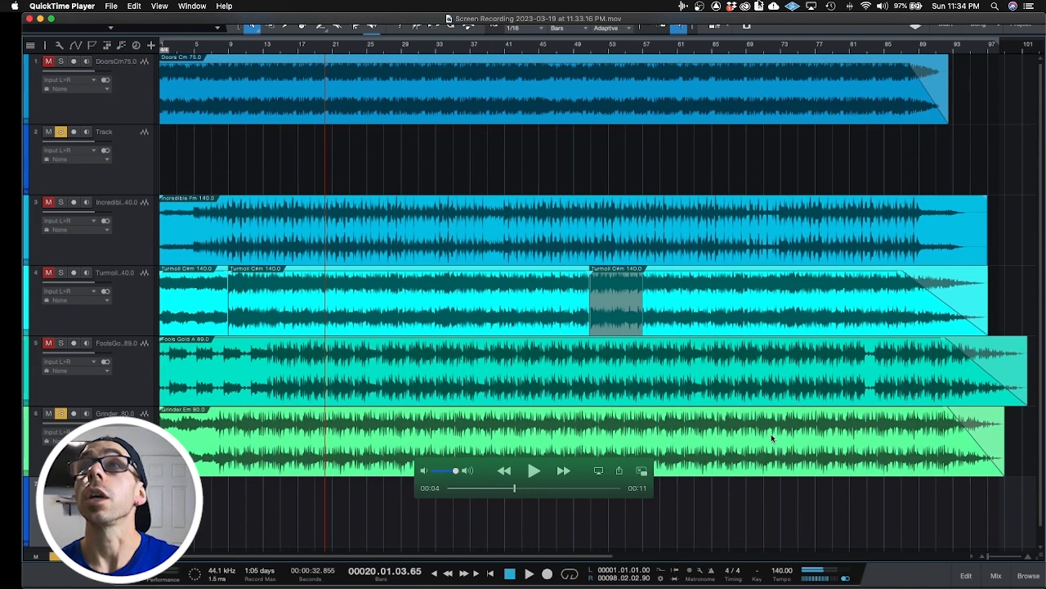
left_click(882, 7)
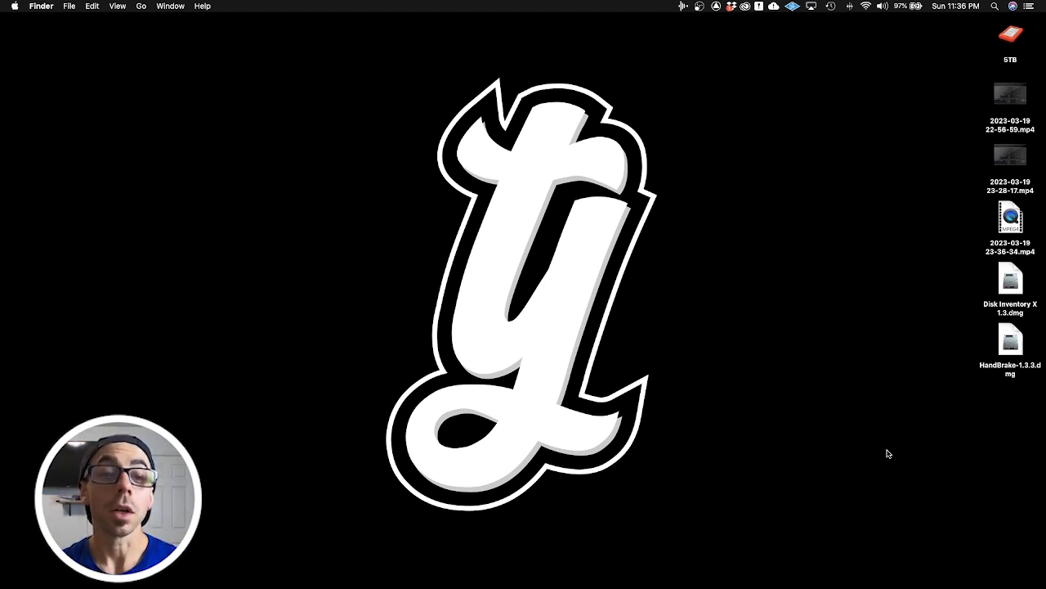
Switch to Safari and view the BlackHole, Soundflower and Audio Hijack web pages
key("ctrl+Right")
key("ctrl+Up")
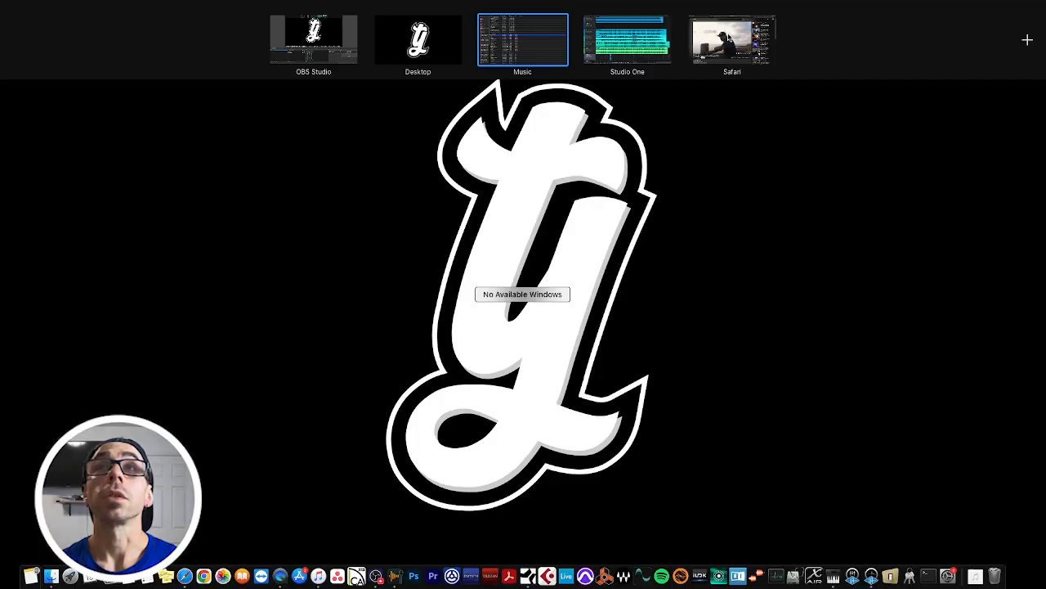
left_click(727, 41)
left_click(189, 29)
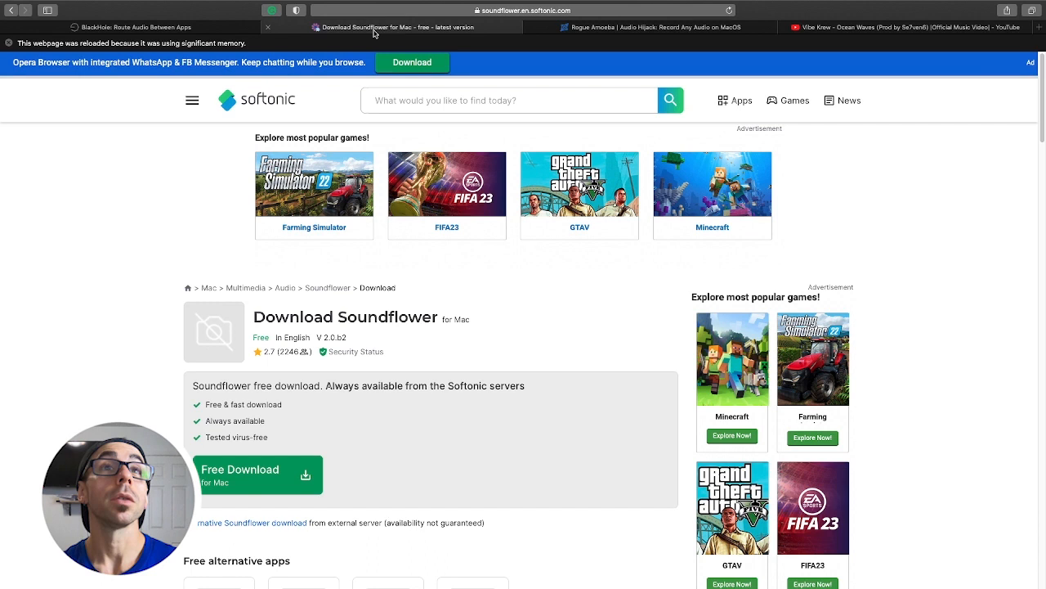
left_click(376, 29)
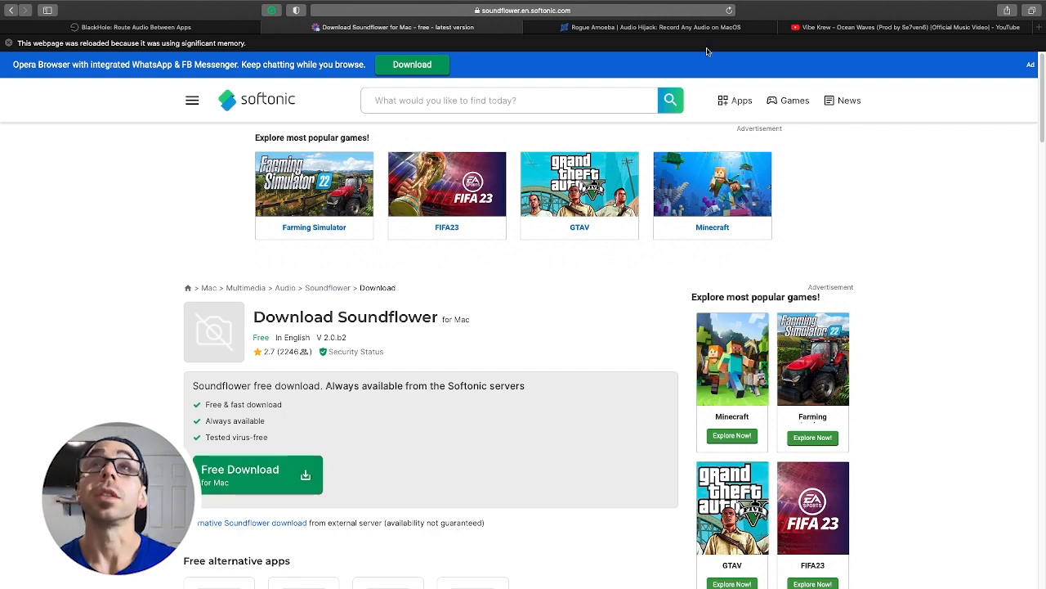
left_click(656, 27)
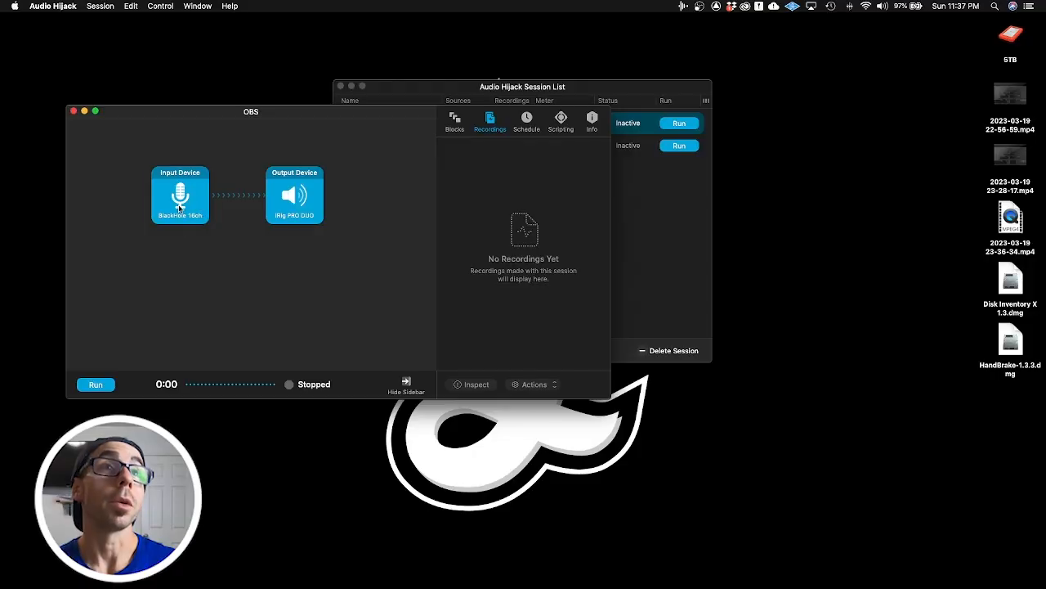
Check the input and output device blocks of Audio Hijack's OBS session and run the session
left_click(180, 207)
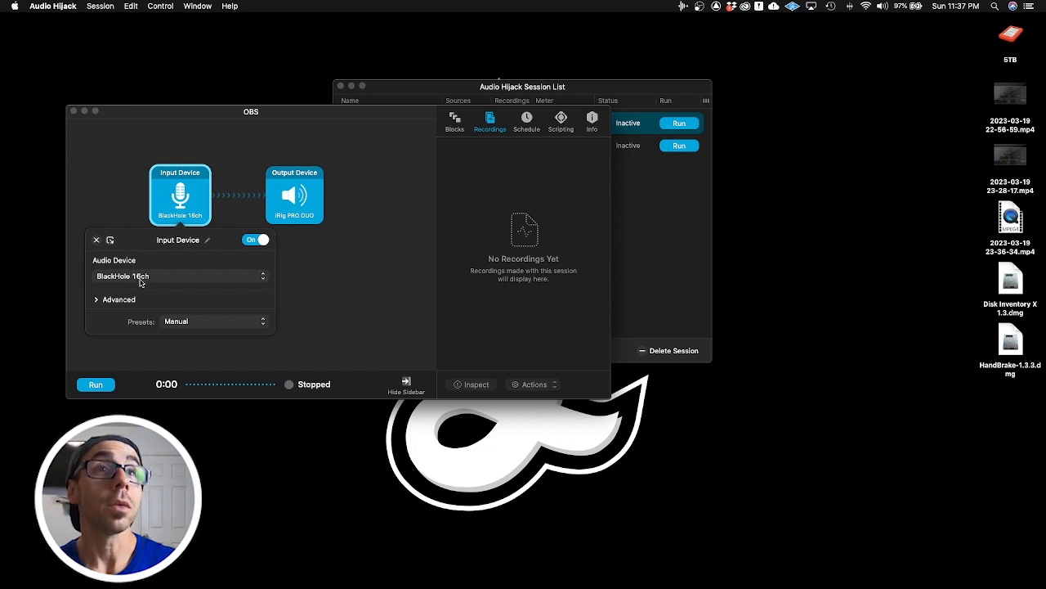
left_click(293, 208)
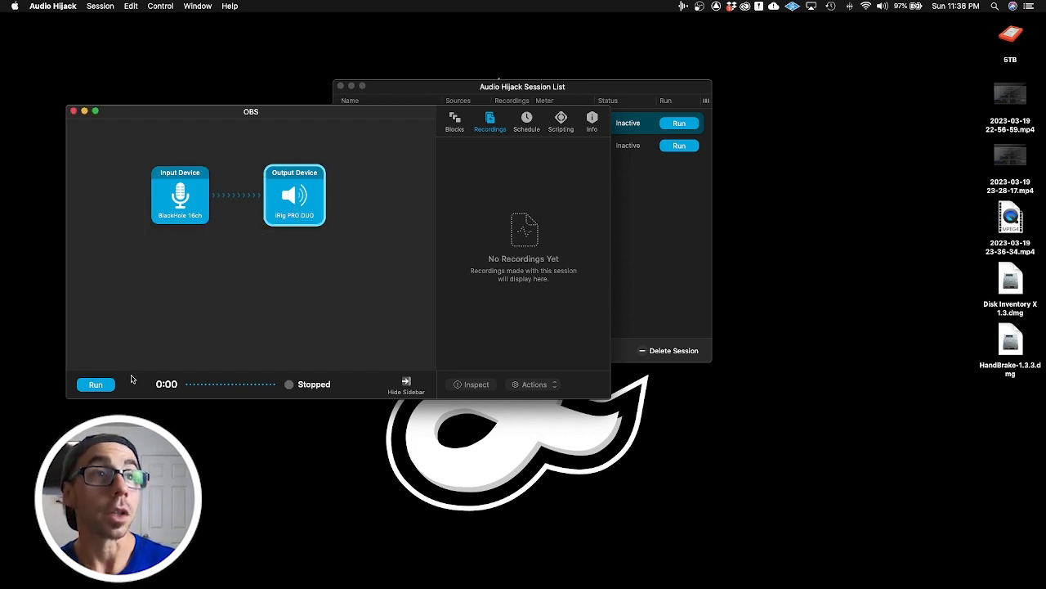
left_click(96, 385)
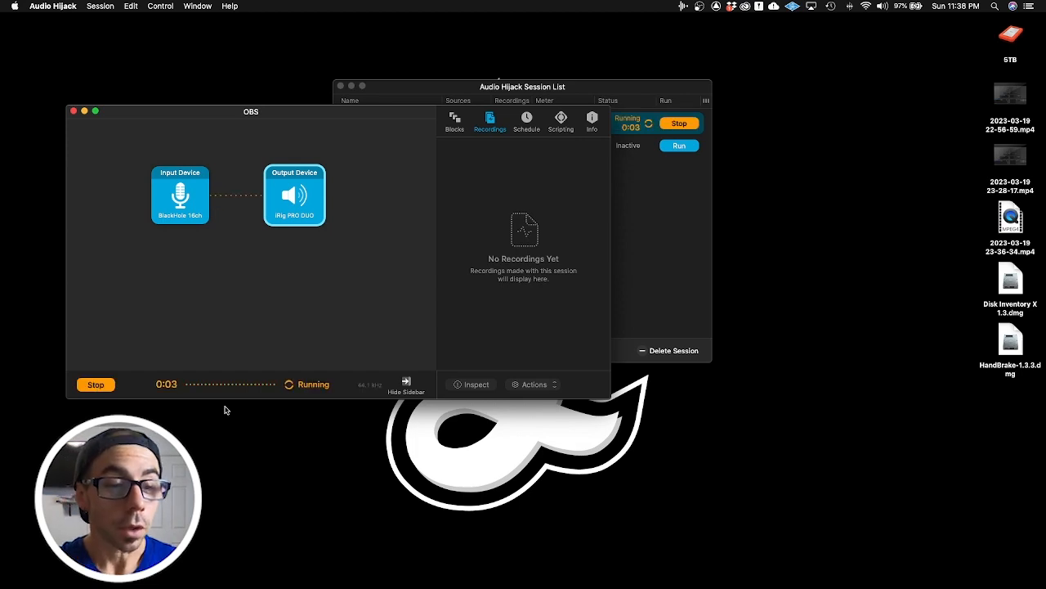
Switch to OBS Studio and examine the desktop and microphone devices assigned in its audio settings
key("ctrl+Left")
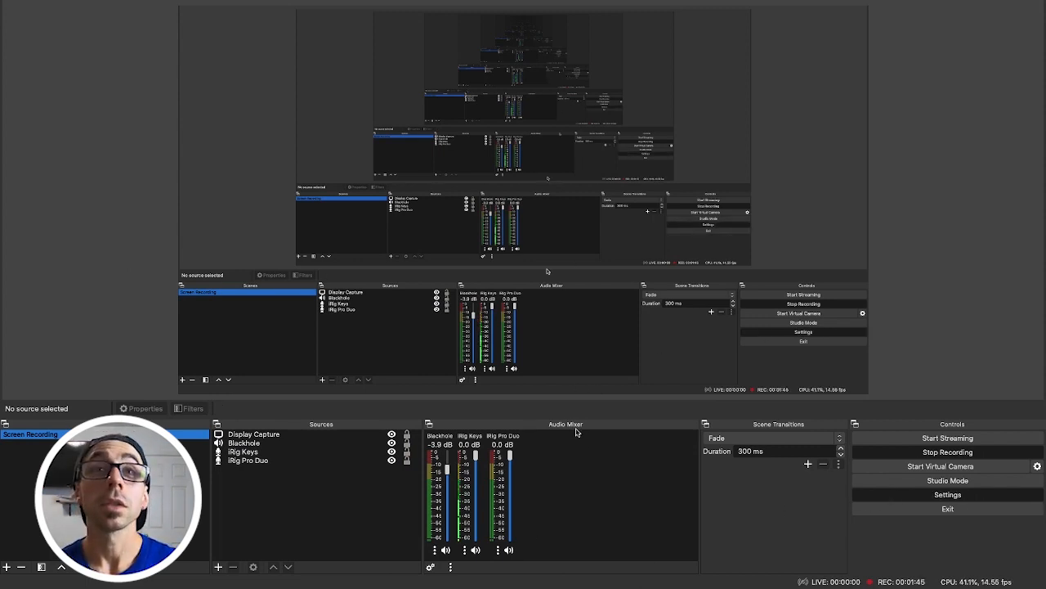
left_click(890, 496)
left_click(319, 159)
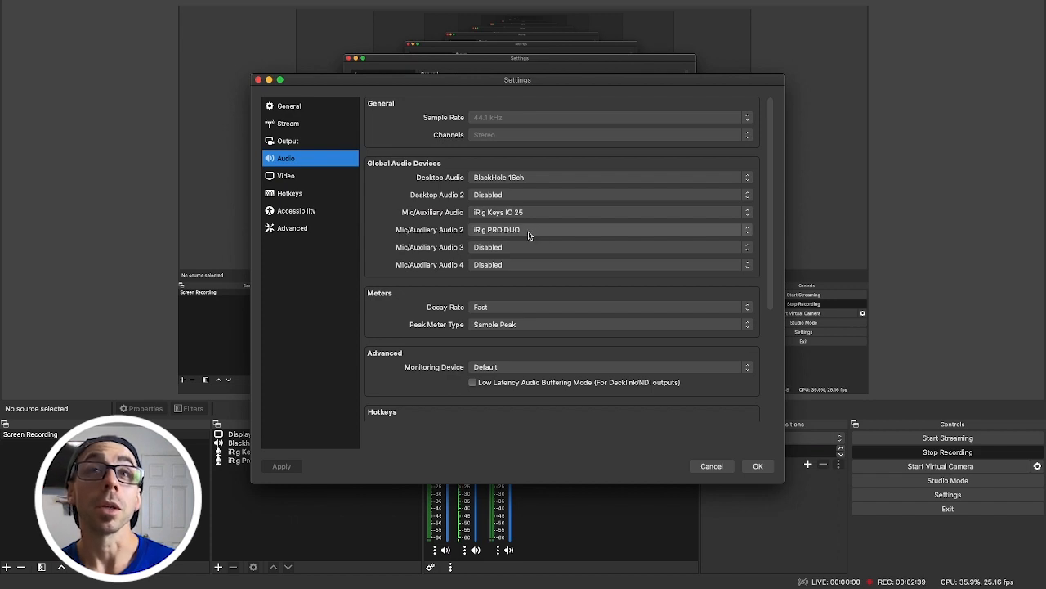
left_click(757, 467)
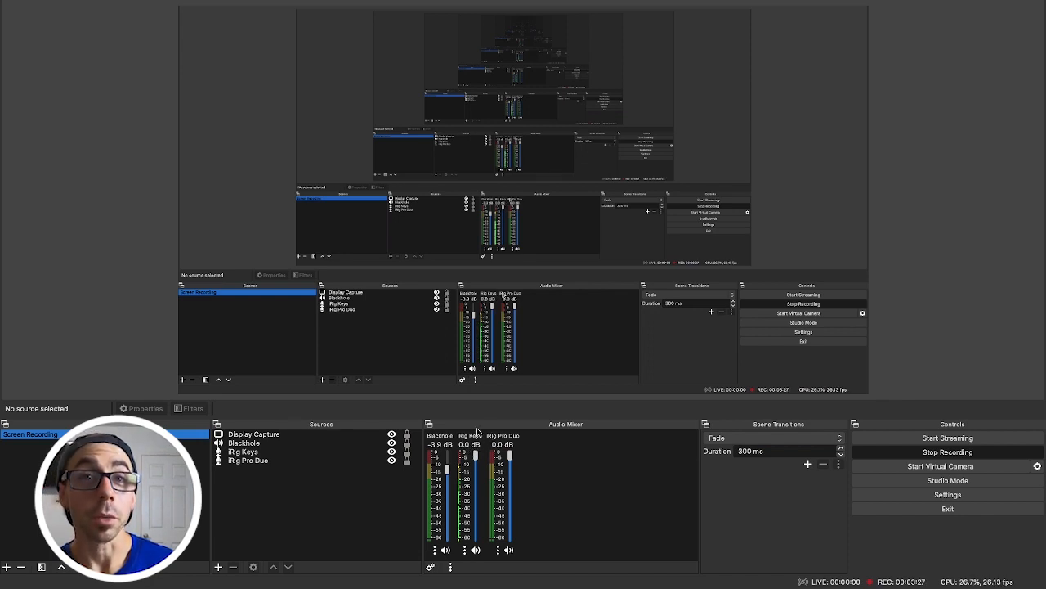
Examine the Blackhole mixer channel's options and the dialog for adding an Audio Input Capture source, and cancel it
right_click(439, 438)
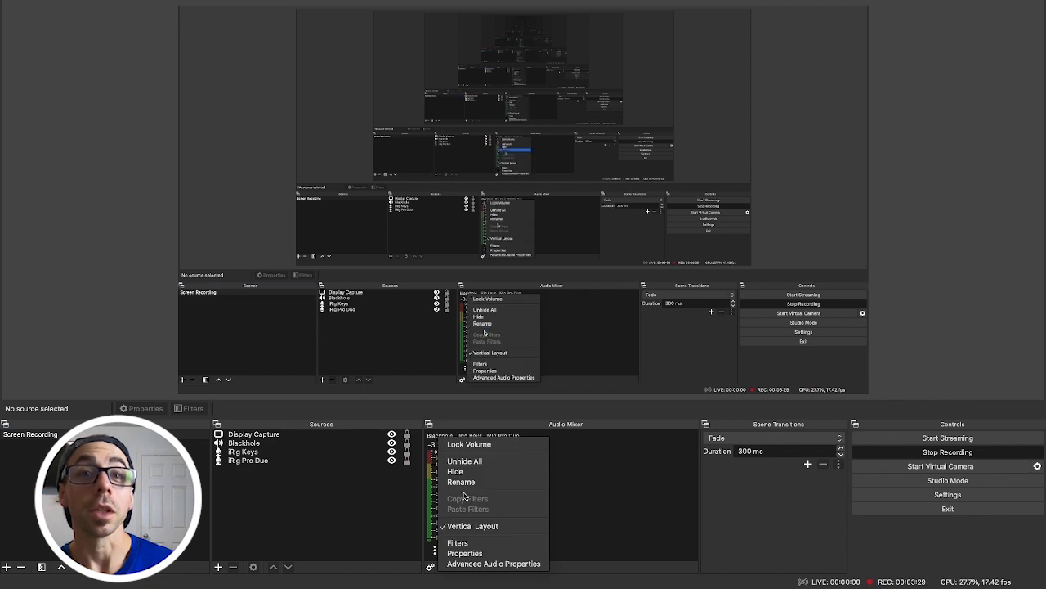
left_click(586, 483)
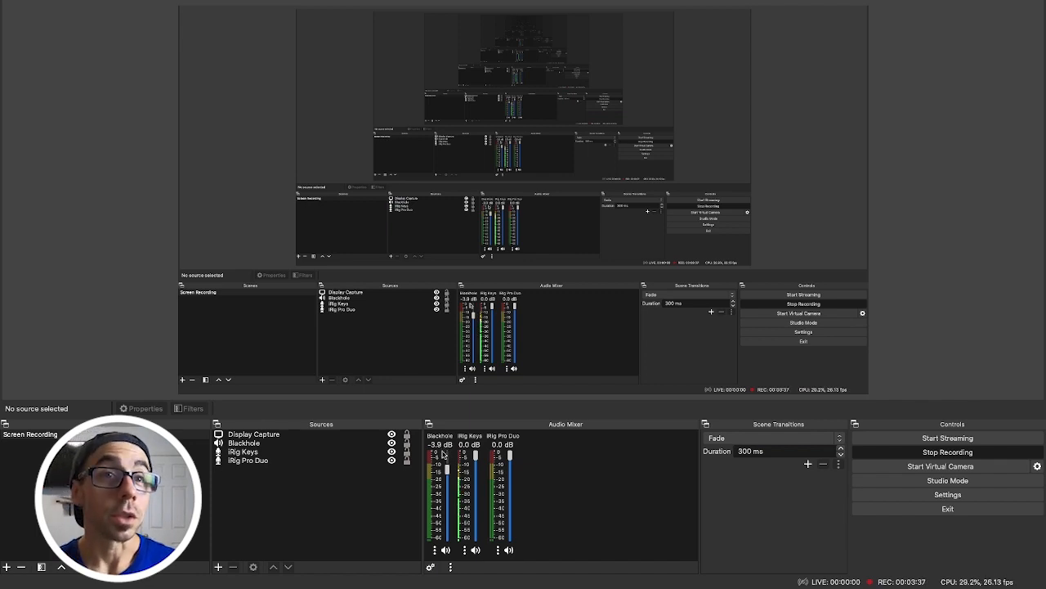
left_click(218, 567)
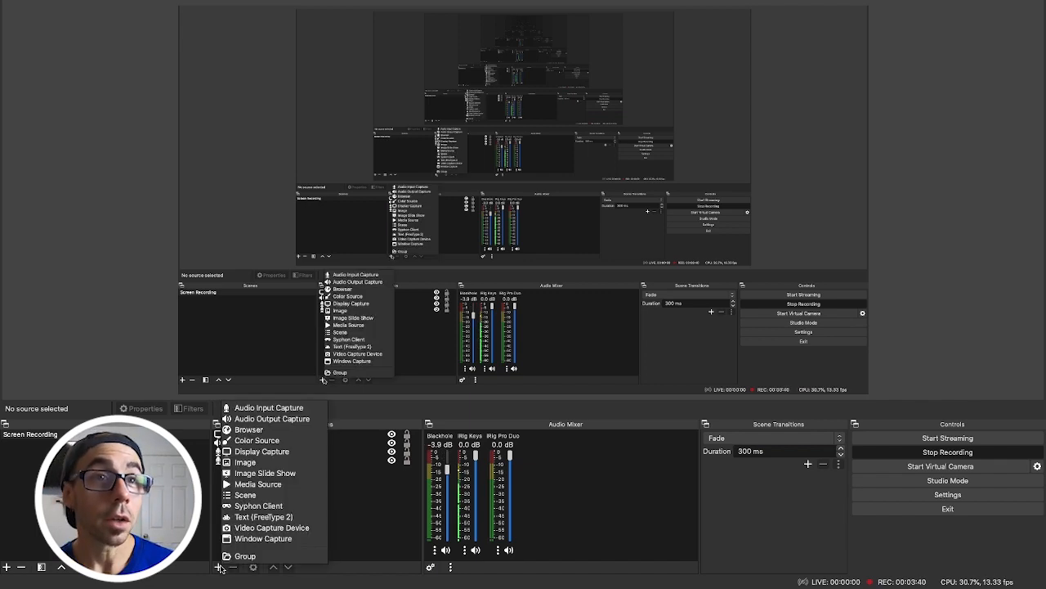
left_click(266, 407)
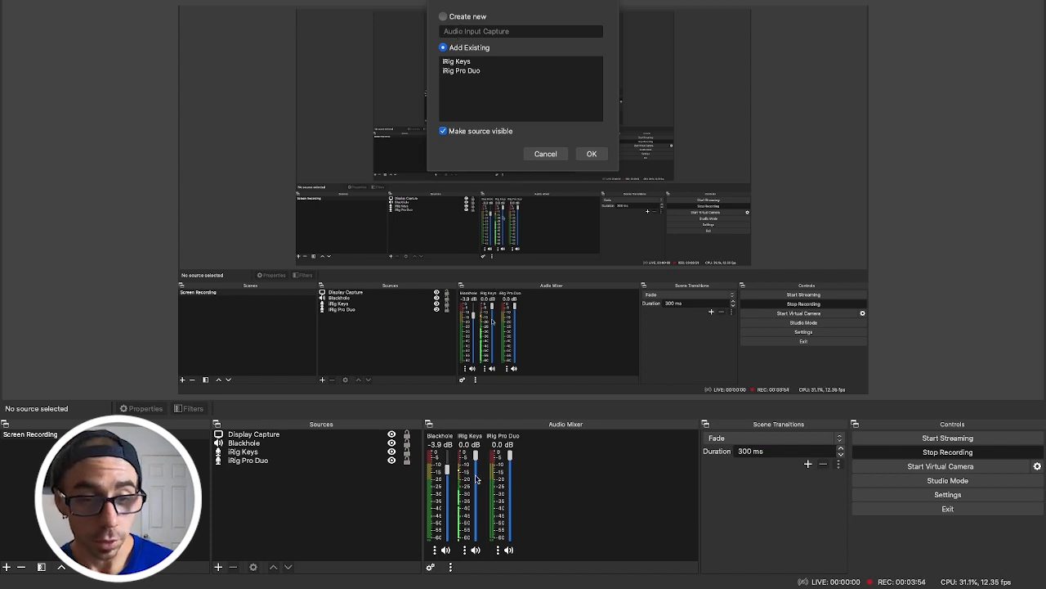
left_click(545, 154)
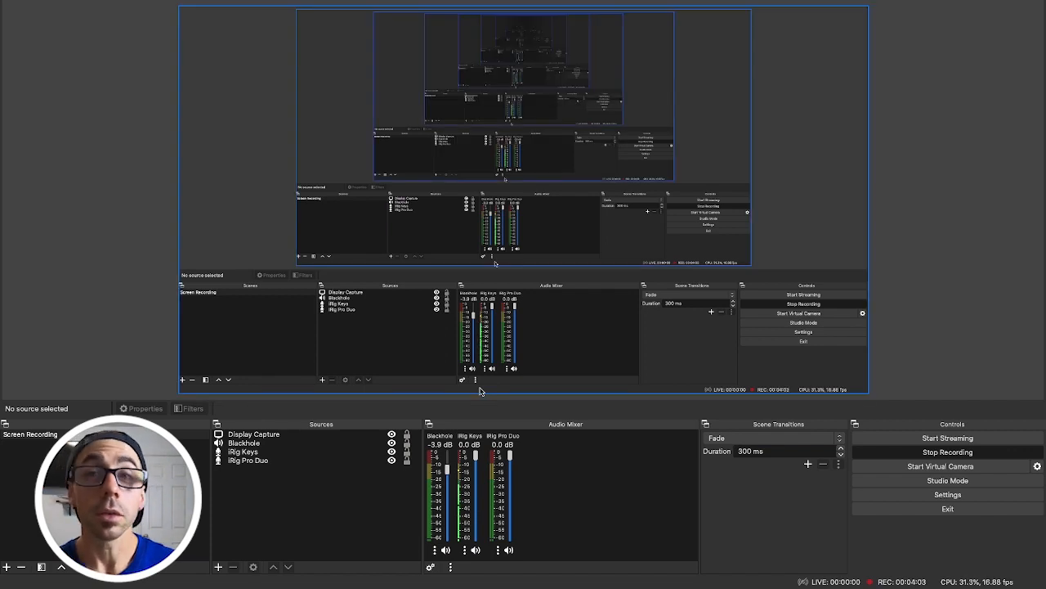
Examine the recording path, format, audio tracks and encoder in the advanced output settings, leaving them without changes
left_click(944, 495)
left_click(288, 141)
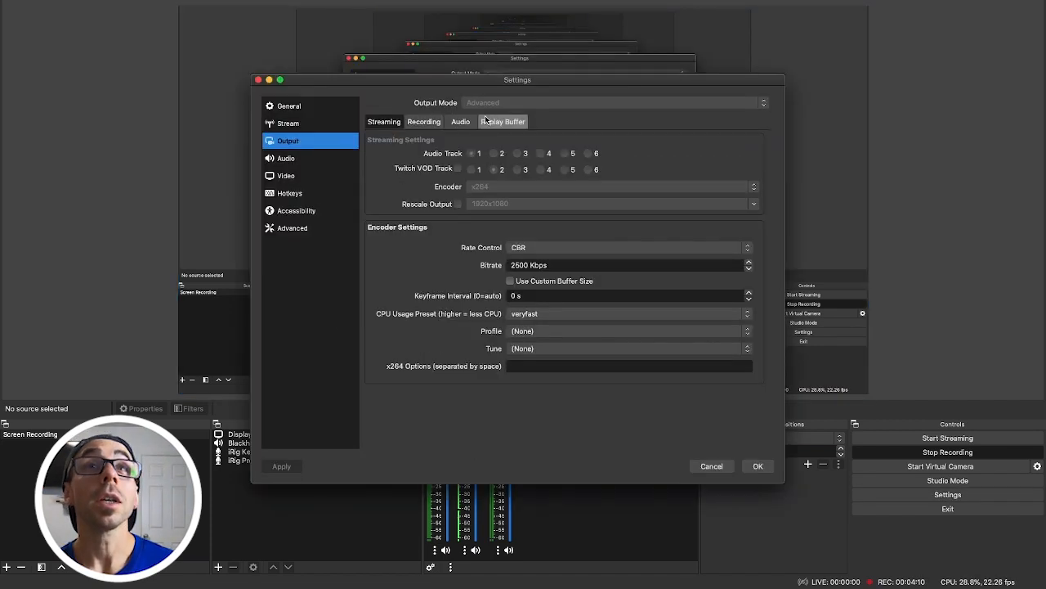
left_click(424, 121)
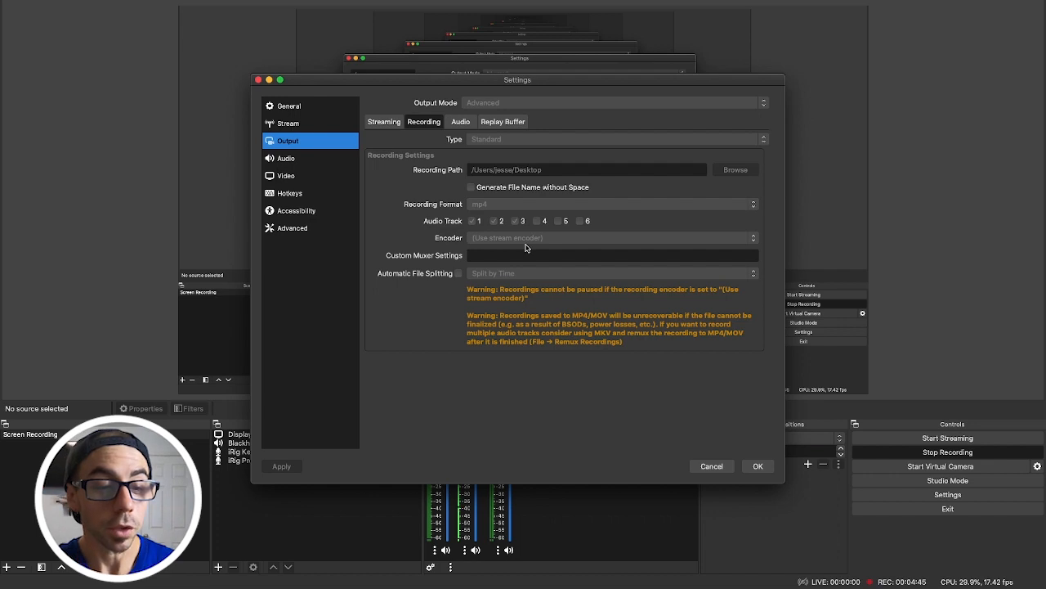
left_click(712, 466)
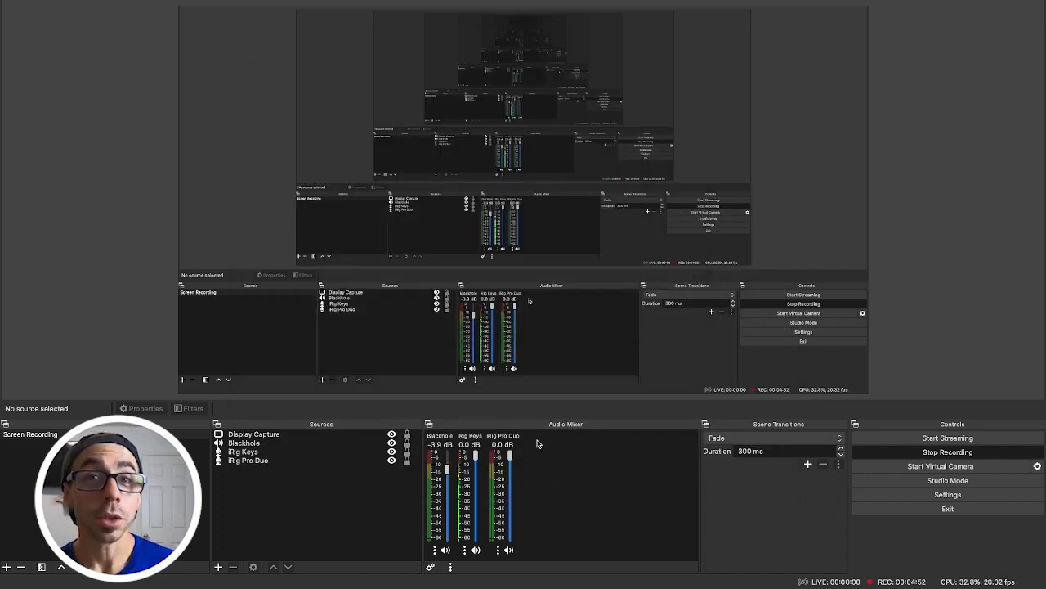
Review the track assignments of Blackhole, iRig Keys and iRig Pro Duo in the advanced audio properties and close them
left_click(430, 567)
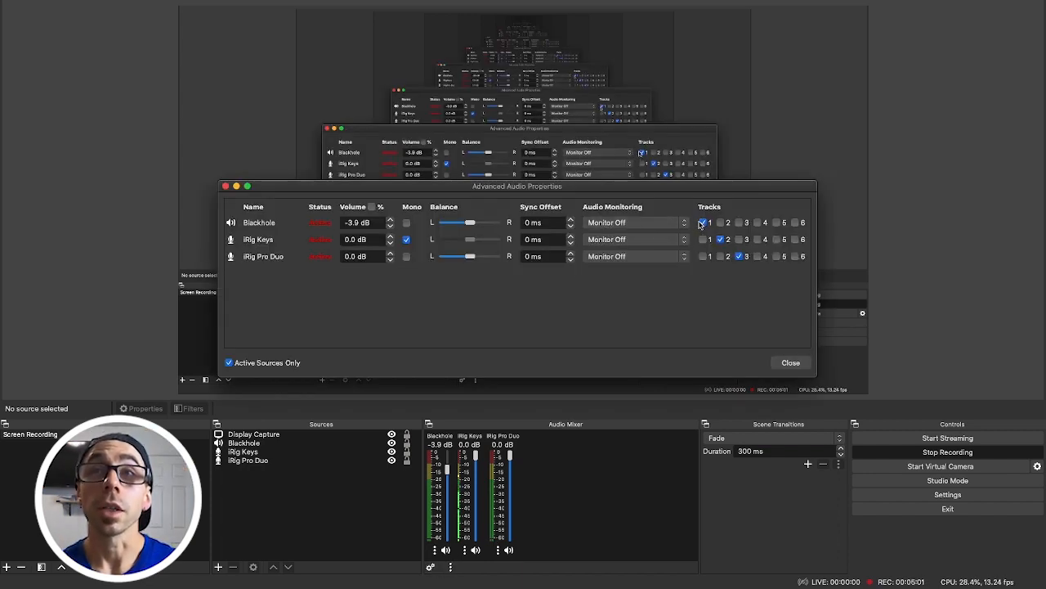
left_click(703, 222)
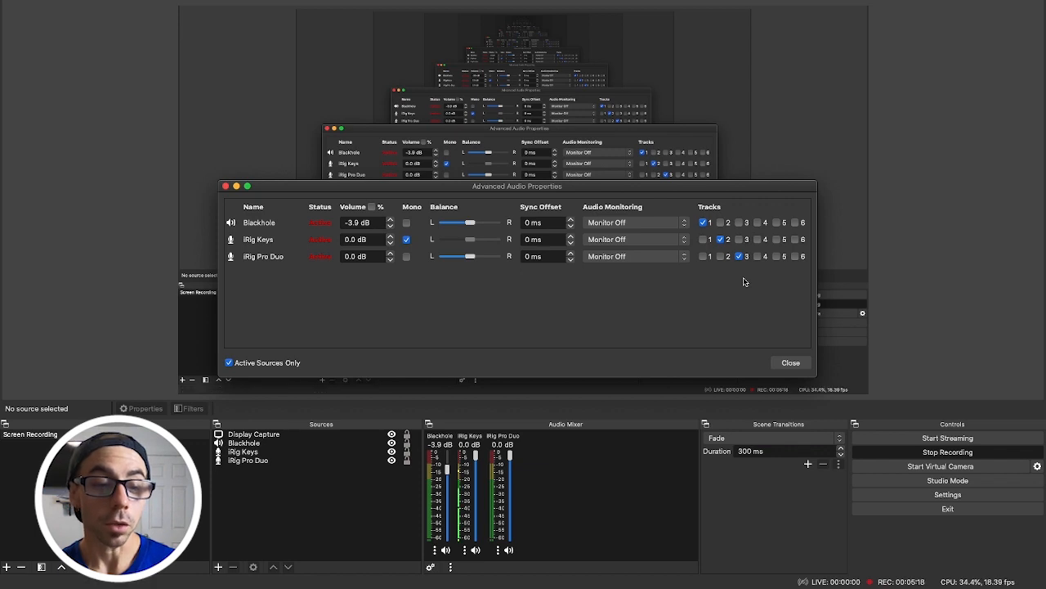
left_click(776, 363)
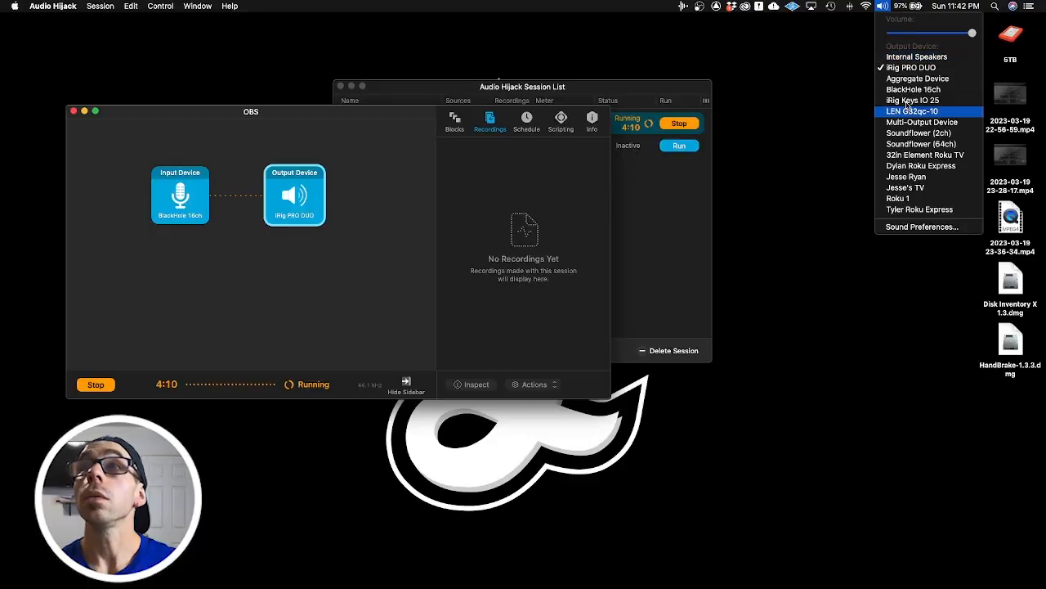
Set the Mac's sound output to BlackHole 16ch and choose BlackHole 16ch as the playback device in Studio One's audio setup
left_click(916, 91)
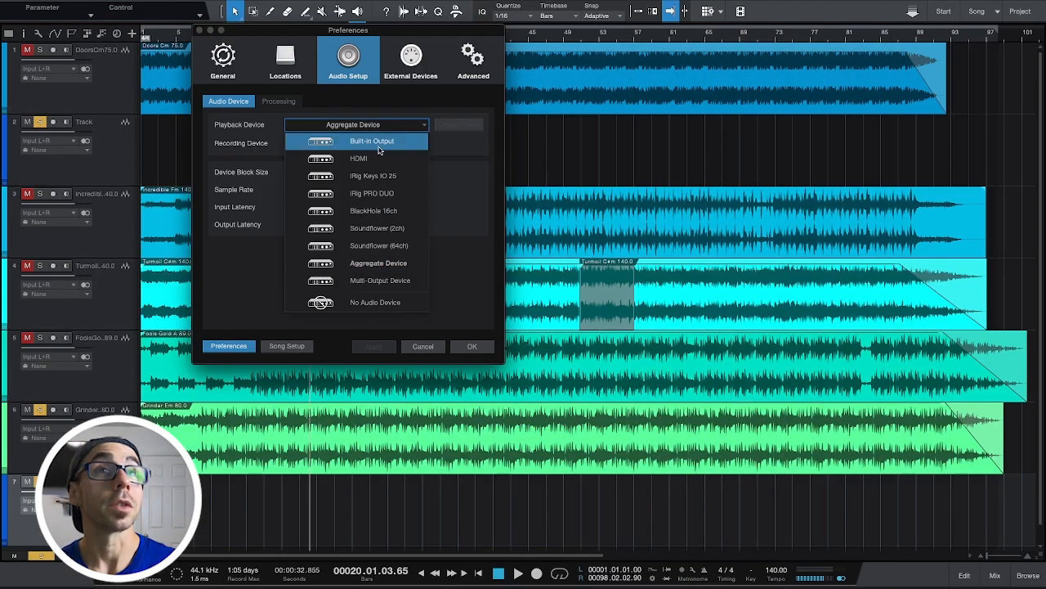
left_click(393, 206)
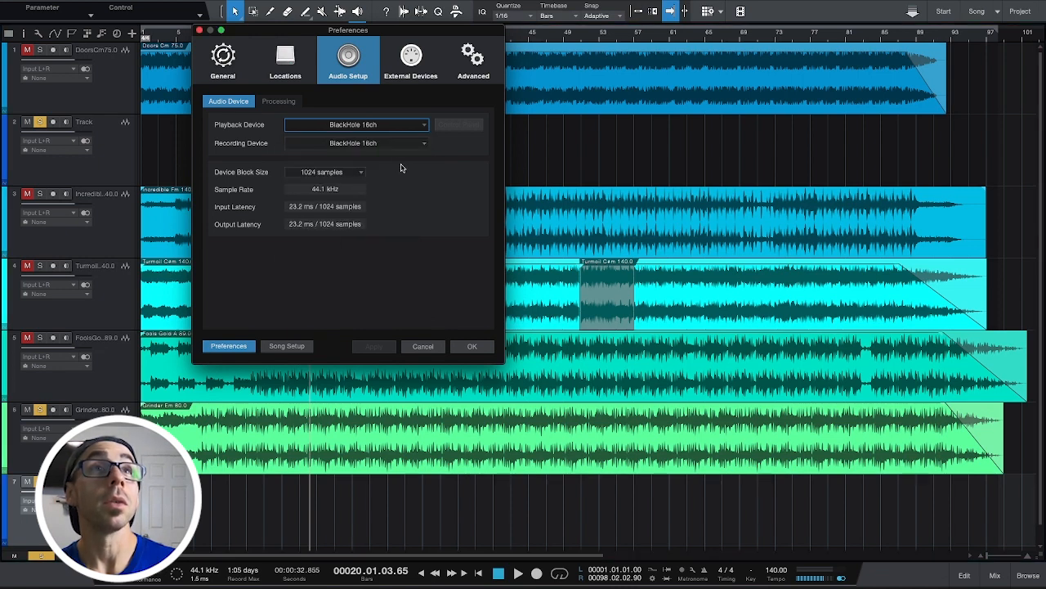
Set the recording device to iRig Keys IO 25, look at the device block size options and accept the preferences
left_click(381, 143)
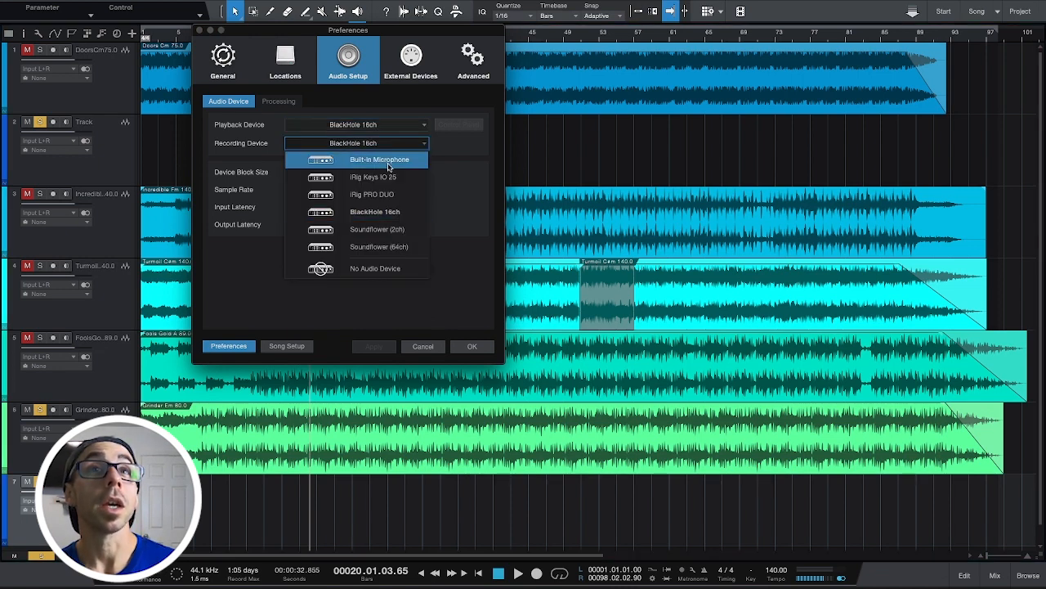
left_click(390, 177)
left_click(352, 171)
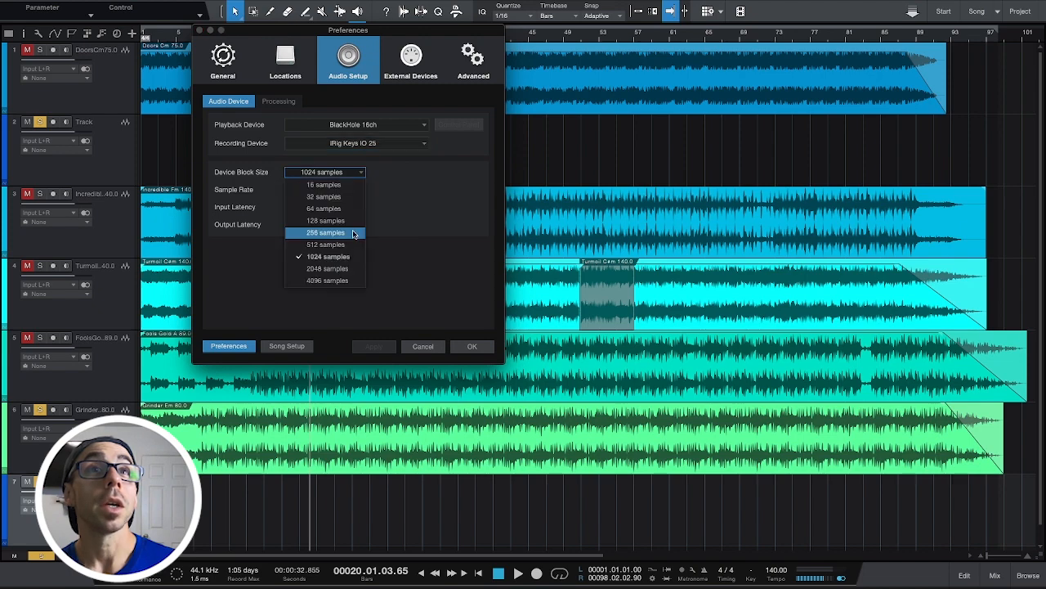
left_click(383, 228)
left_click(468, 345)
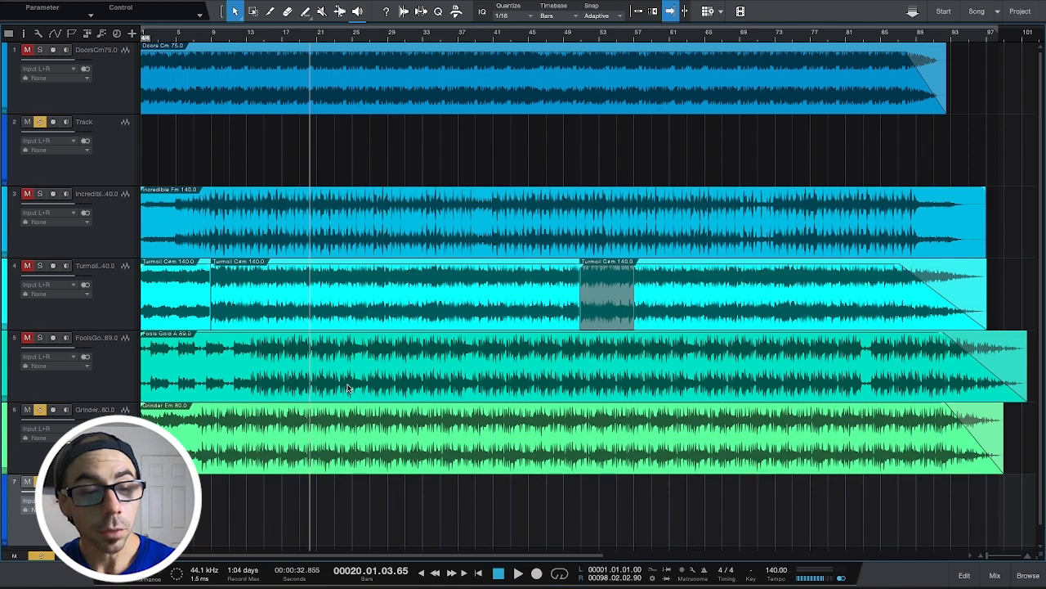
Switch back to Audio Hijack and OBS Studio to check the running session and the ongoing recording
key("ctrl+Left")
key("ctrl+Left")
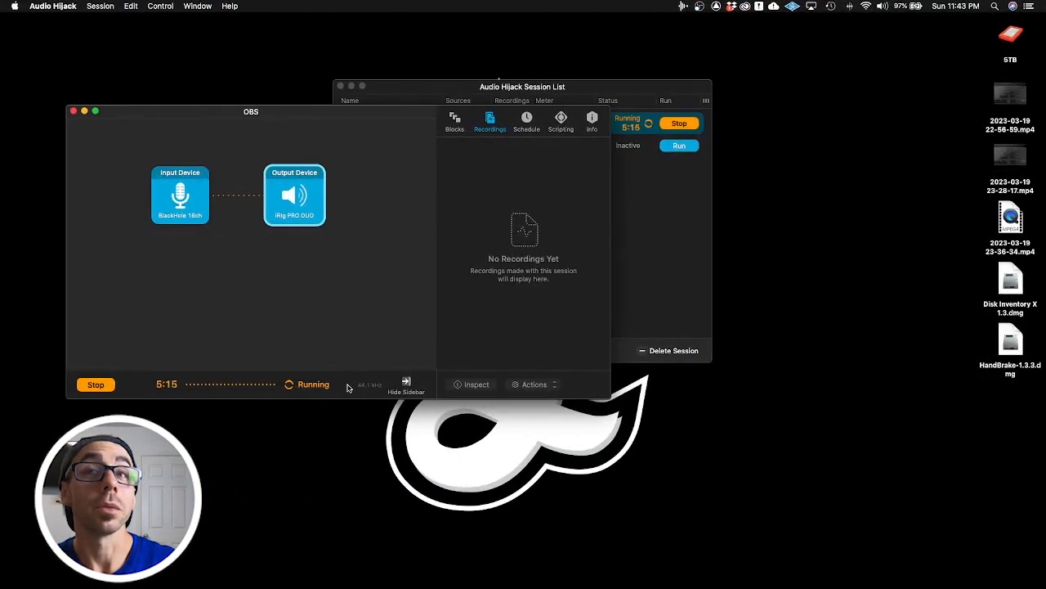
key("ctrl+Left")
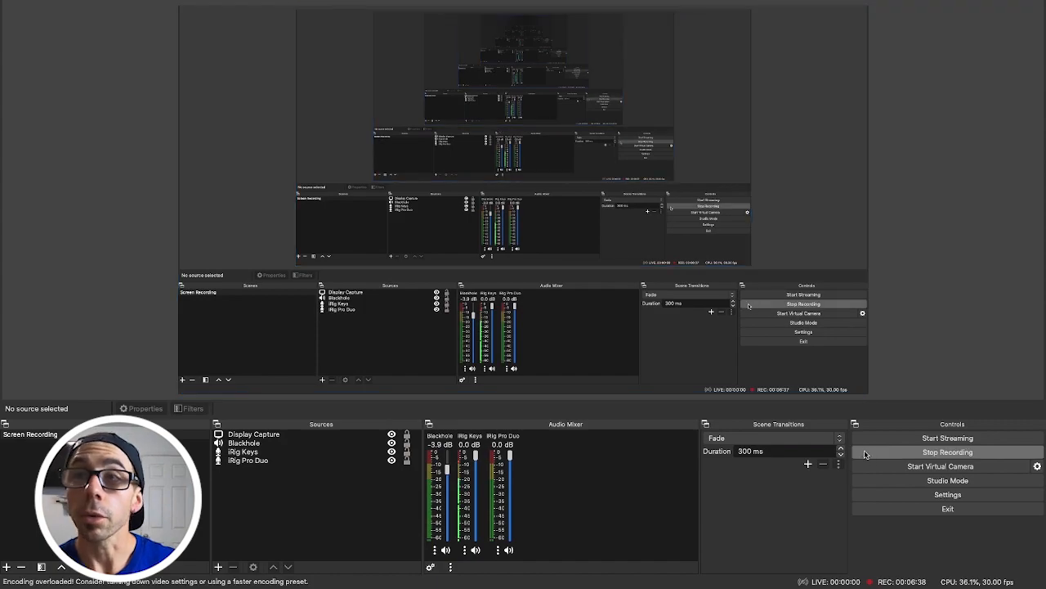
key("ctrl+Right")
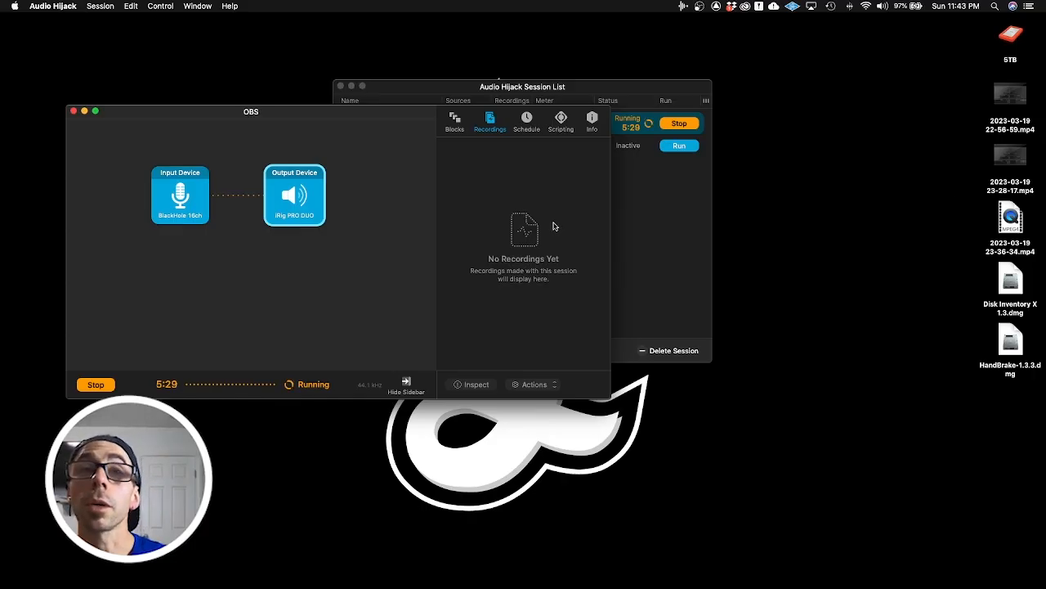
key("ctrl+Left")
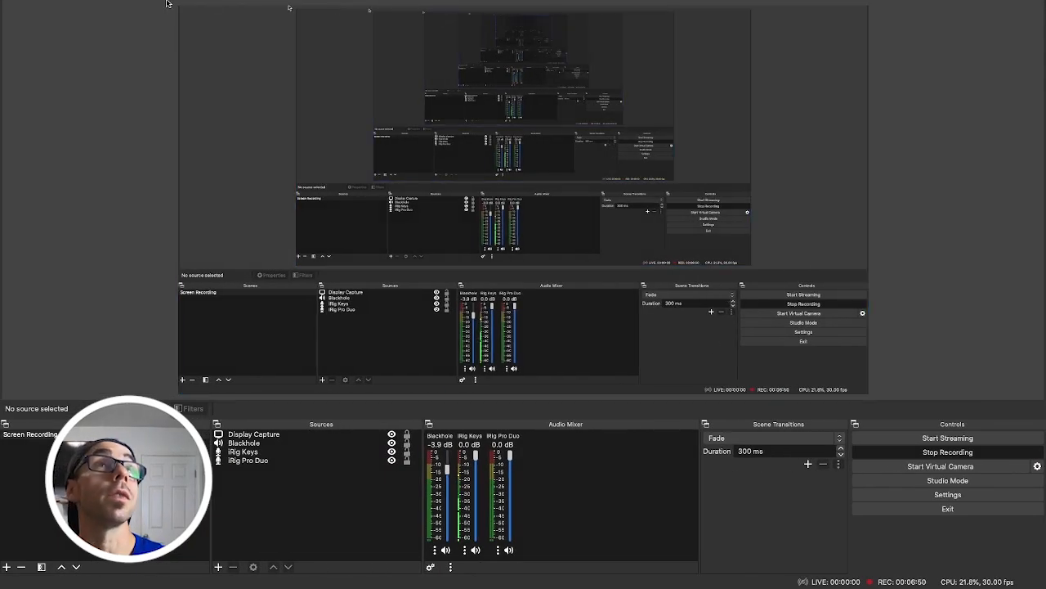
left_click(88, 6)
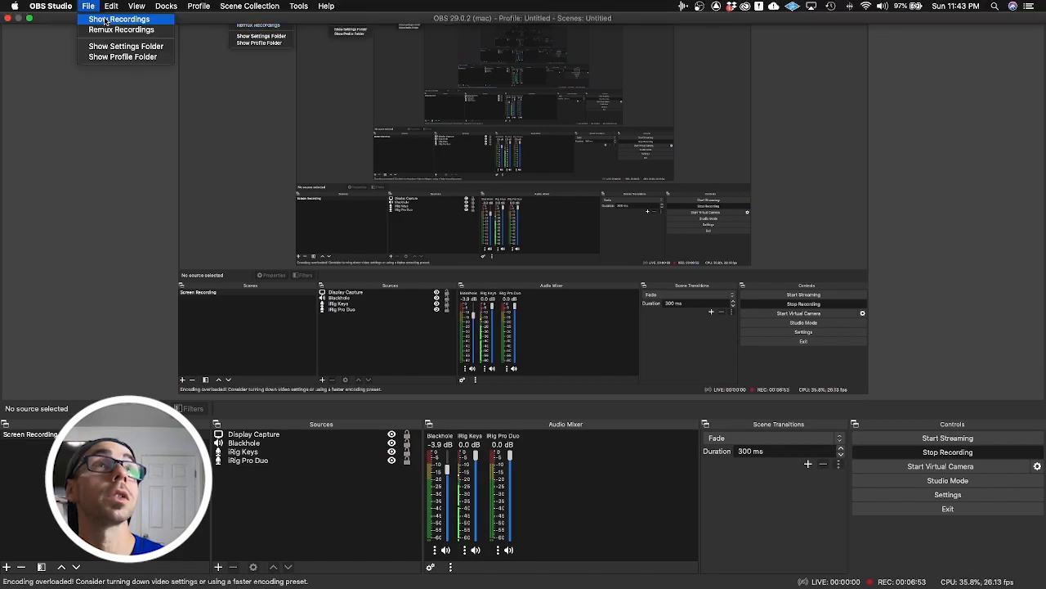
left_click(114, 19)
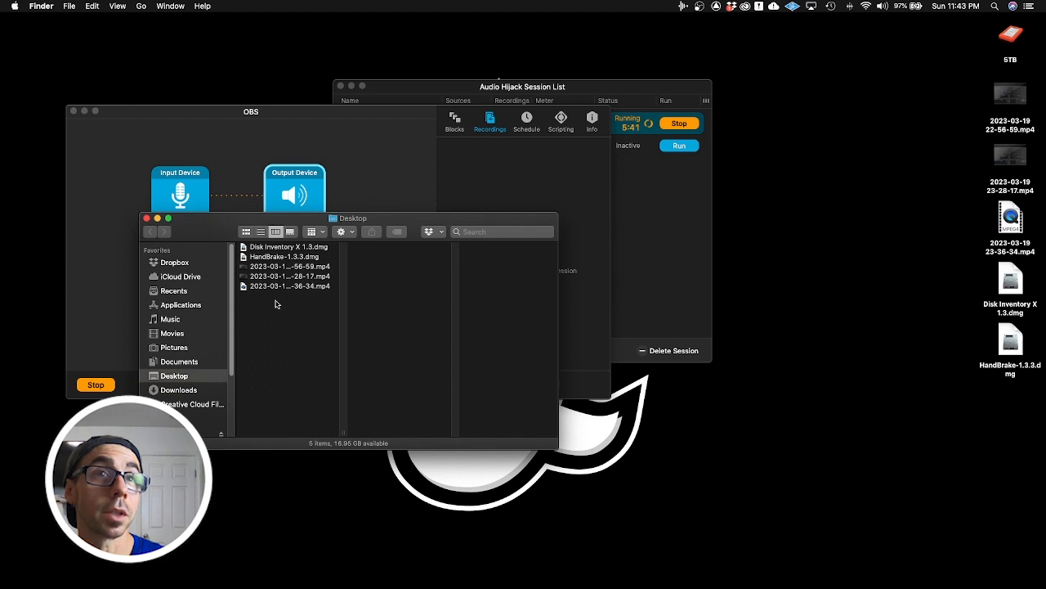
left_click(274, 266)
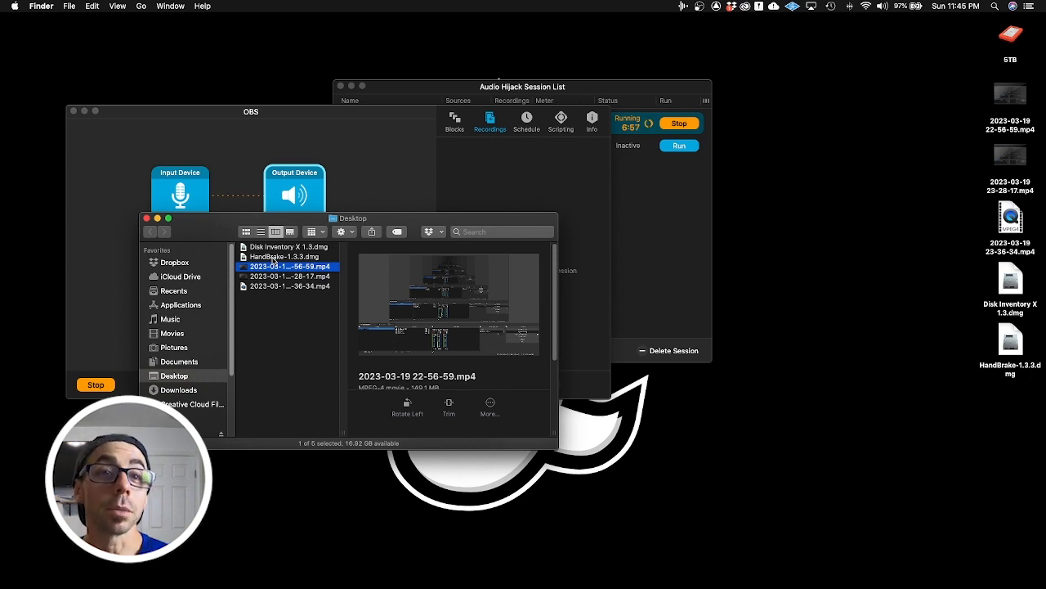
Switch to the Music app and play the song HOLLANDAISE to test the system audio
mouse_move(440, 580)
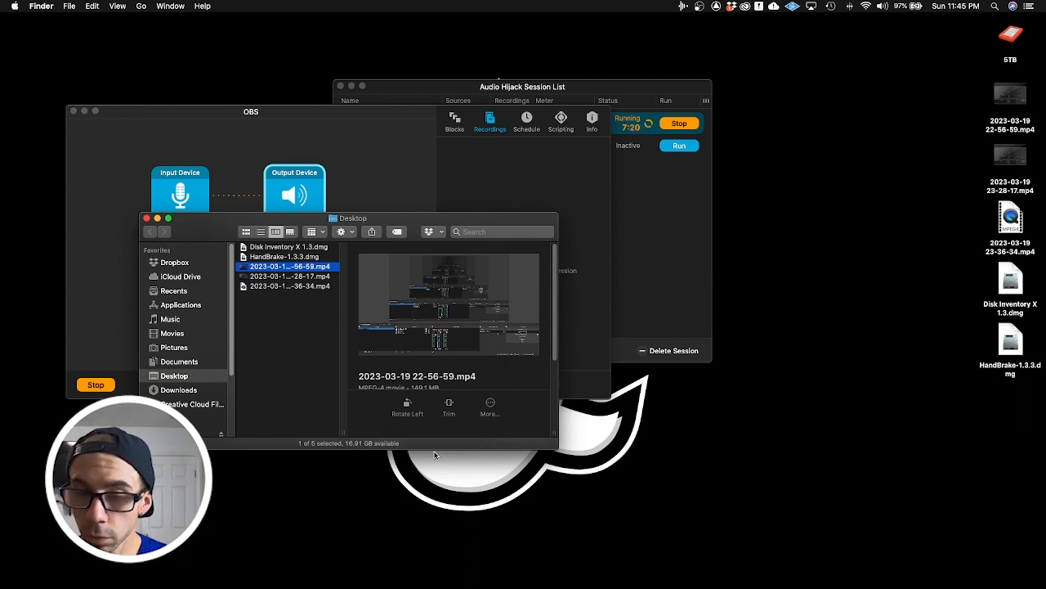
left_click(435, 456)
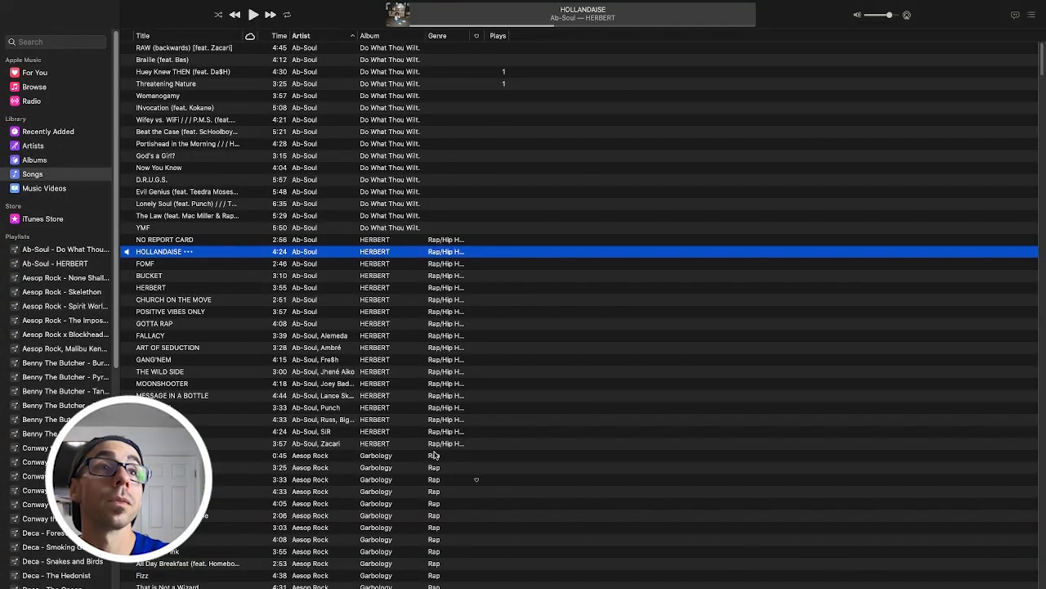
key("space")
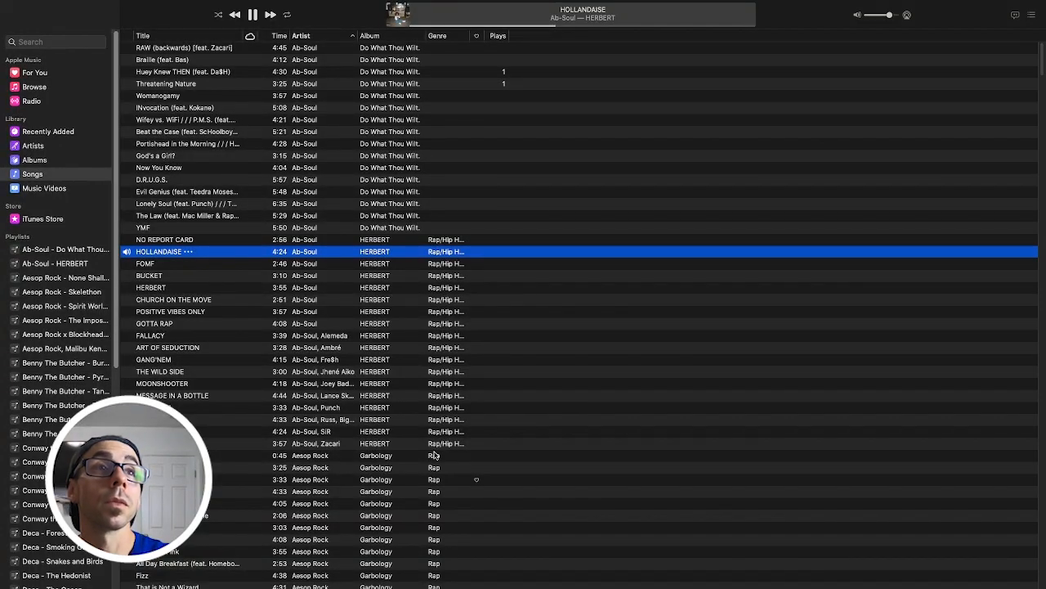
Switch to Studio One, test the song's playback and record a short take on track 7
key("ctrl+Right")
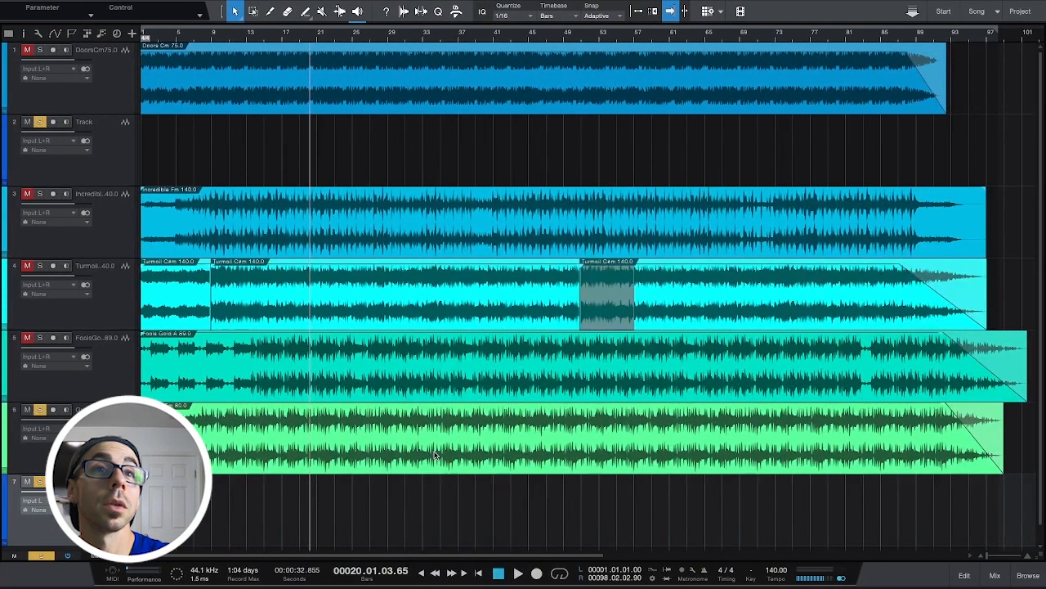
key("space")
key("space")
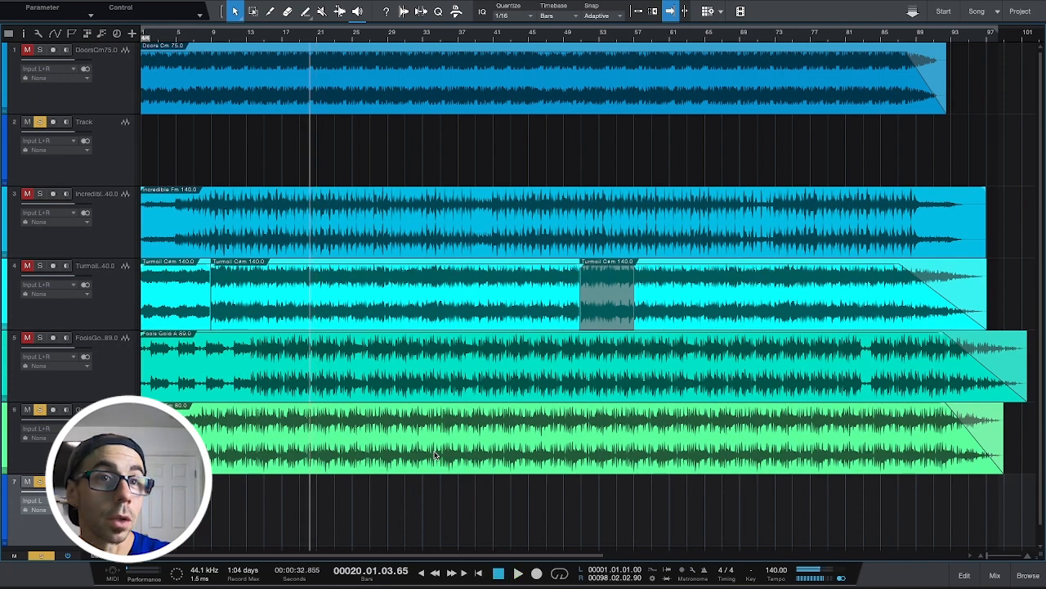
key("KP_Multiply")
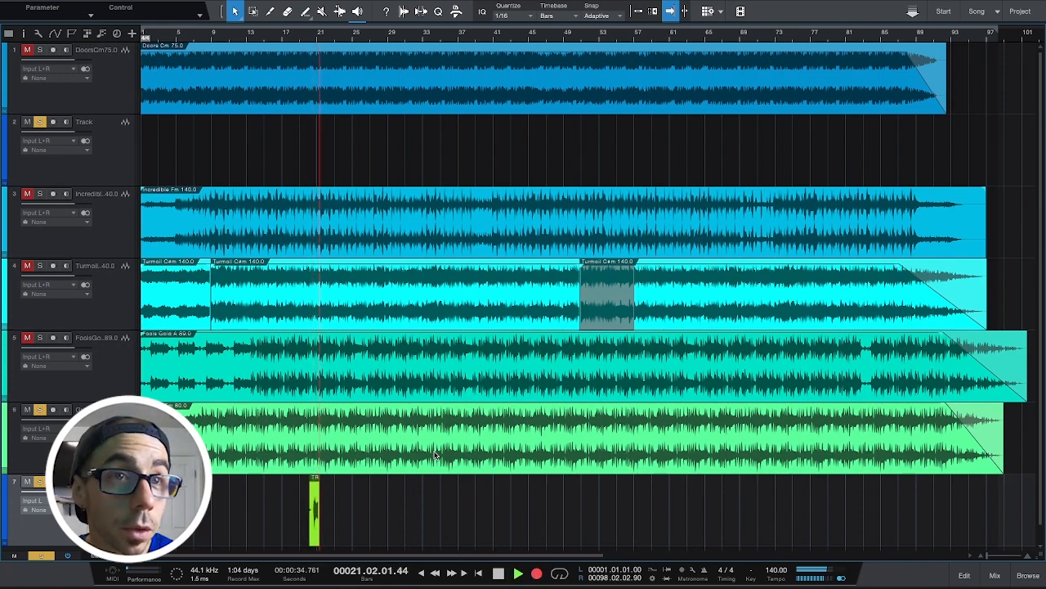
key("space")
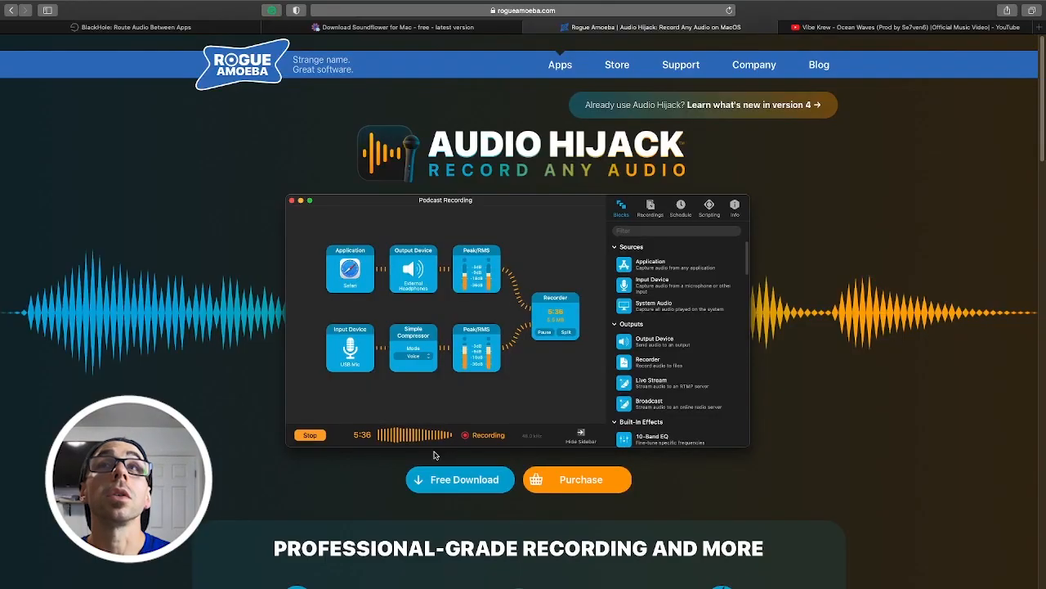
Bring up the Vibe Krew - Ocean Waves music video on YouTube in Safari and play it
left_click(829, 28)
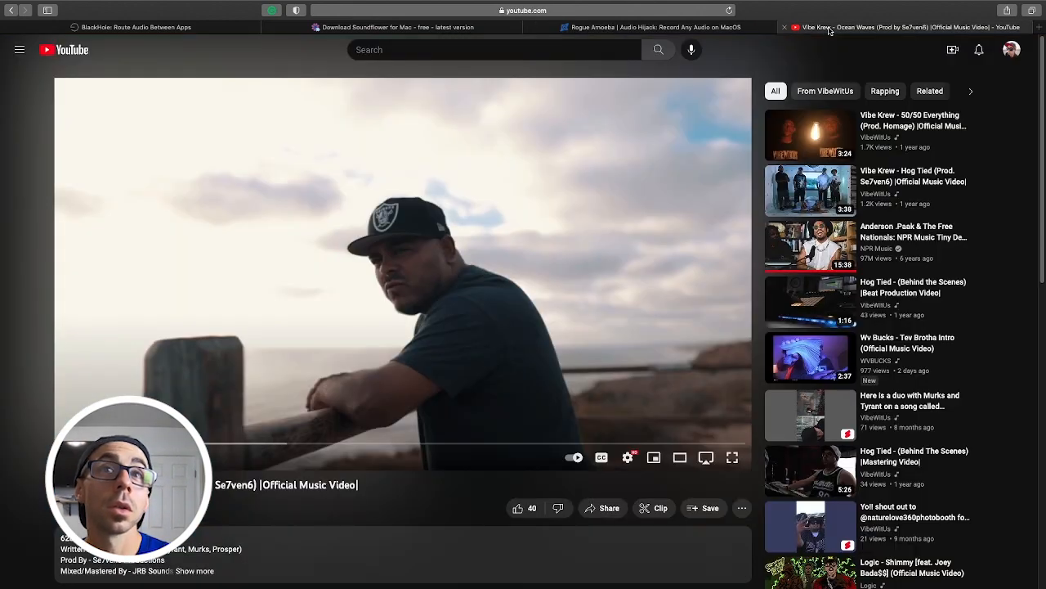
left_click(323, 395)
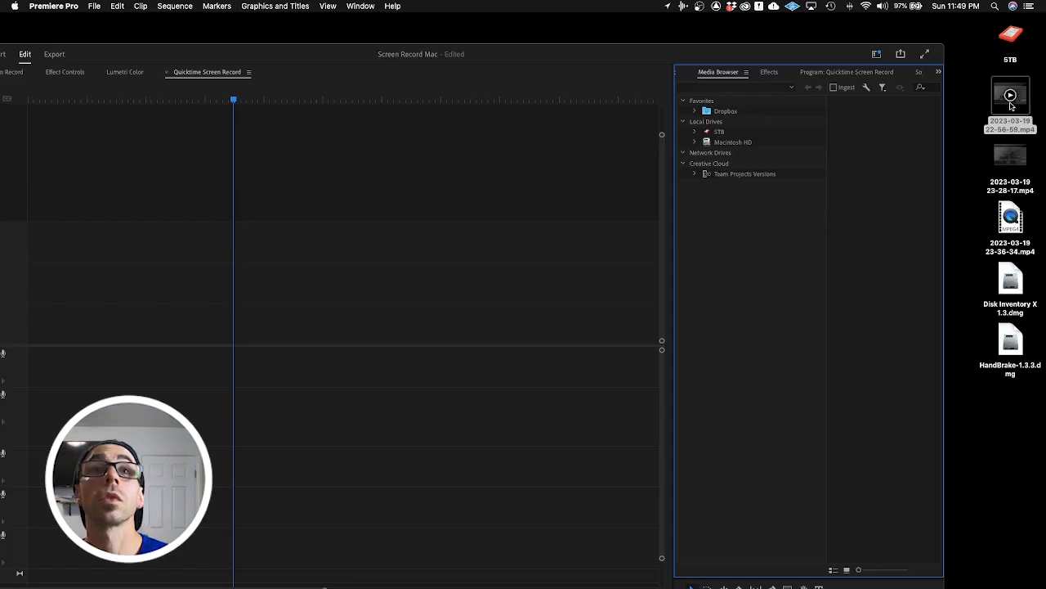
Place an OBS screen recording from the desktop at the start of the Quicktime Screen Record sequence in Premiere Pro
left_click_drag(1010, 102, 597, 249)
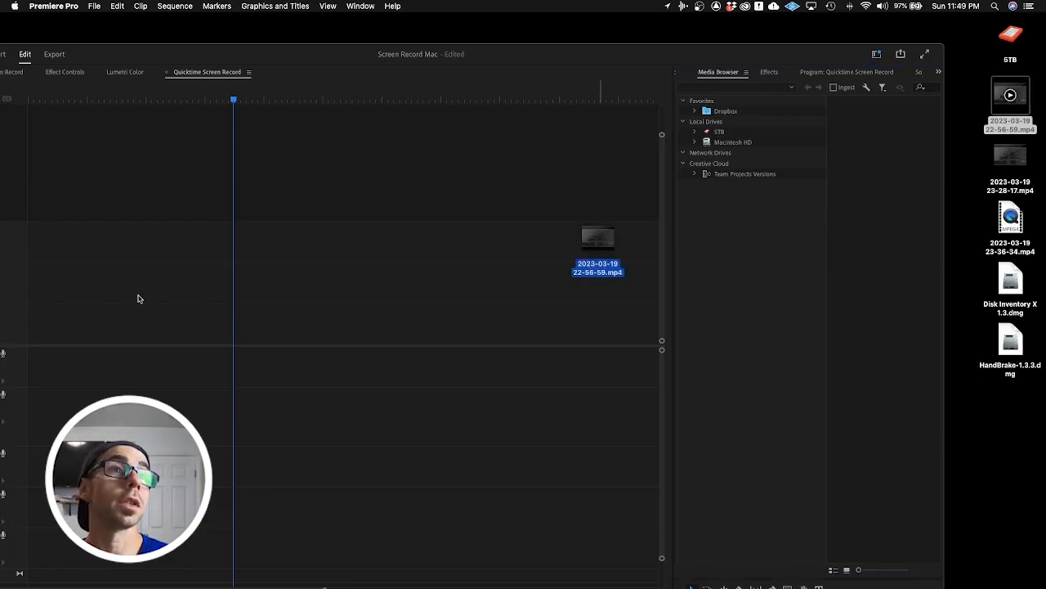
left_click_drag(113, 311, 30, 311)
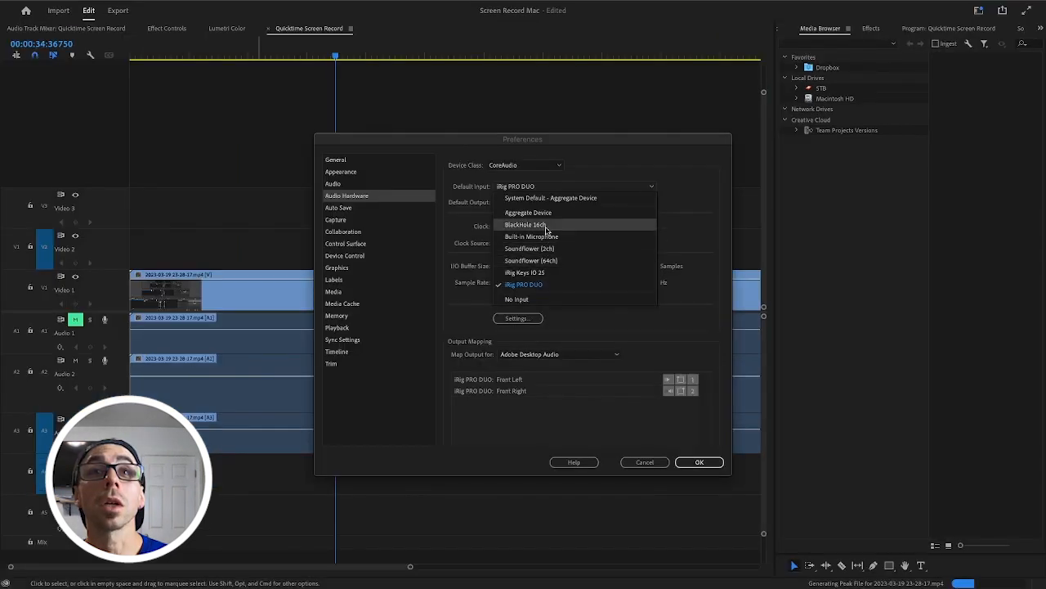
Set the default input to BlackHole 16ch in the audio hardware preferences and accept the dialog
left_click(547, 227)
left_click(626, 332)
key("Return")
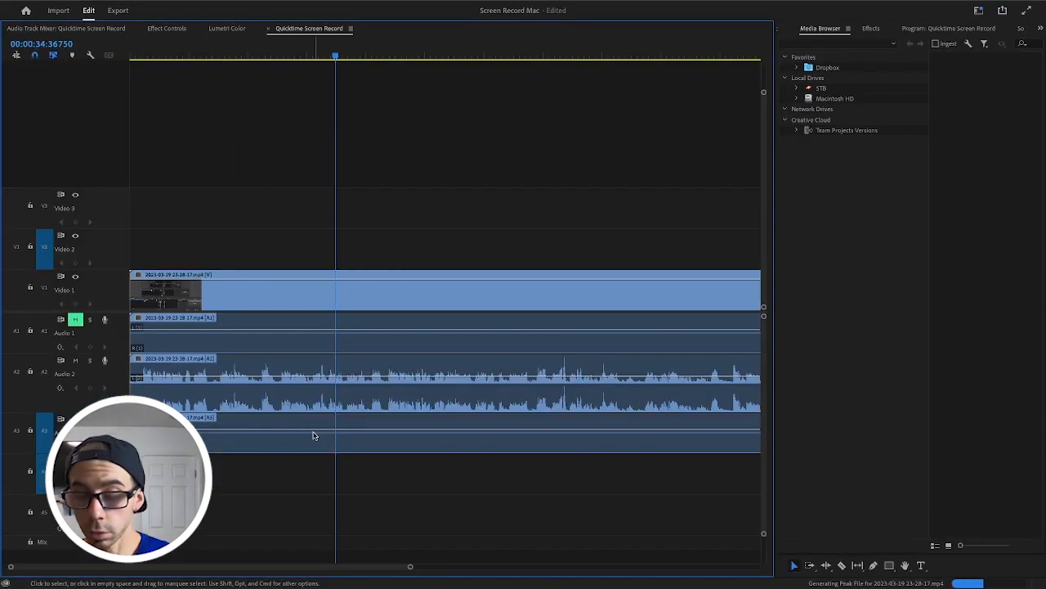
Examine the waveforms of the recording's three separate audio tracks along the timeline
key("minus")
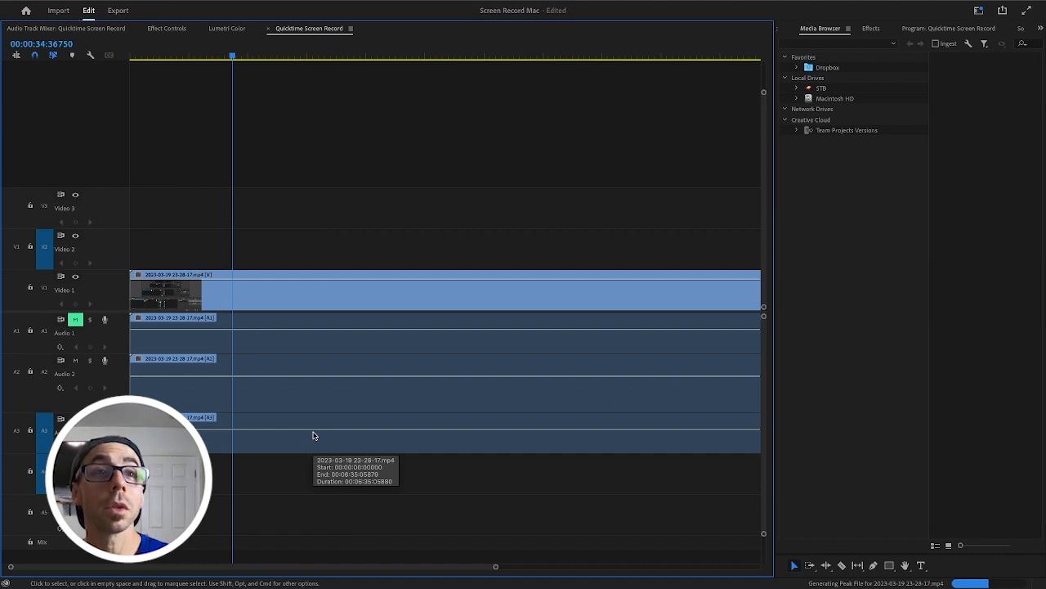
key("minus")
key("equal")
left_click_drag(207, 567, 230, 567)
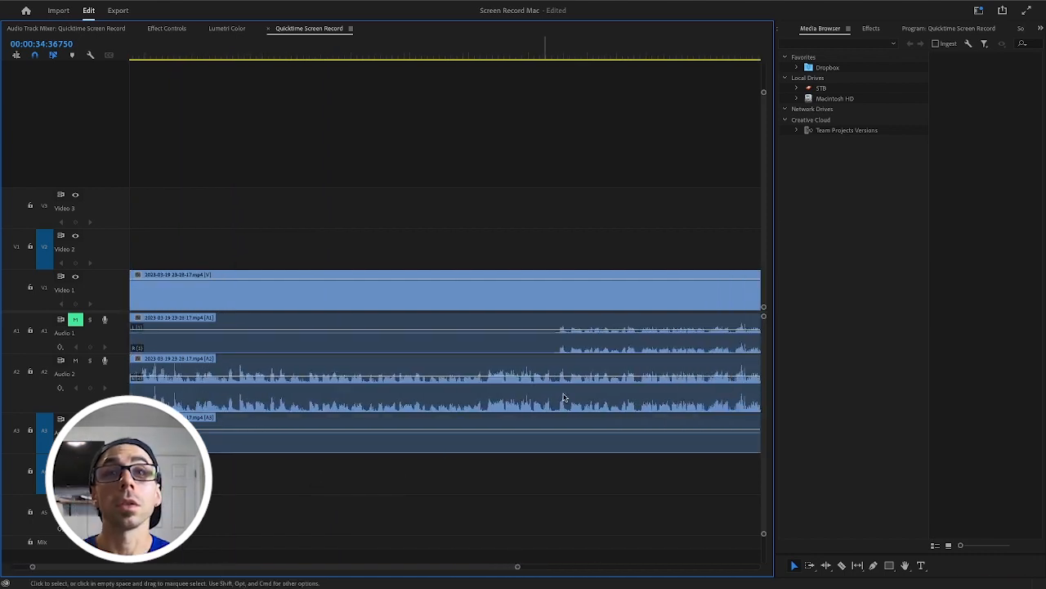